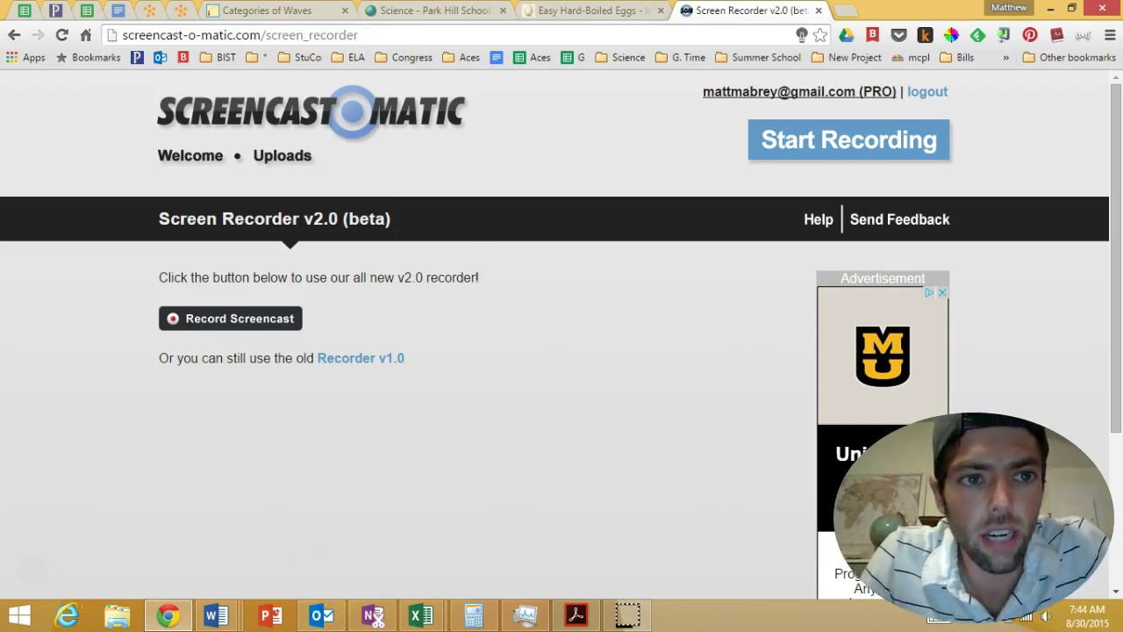
# - Switch to the Park Hill tab showing the Unit 1 Test Practice quiz preview
pyautogui.click(179, 10)
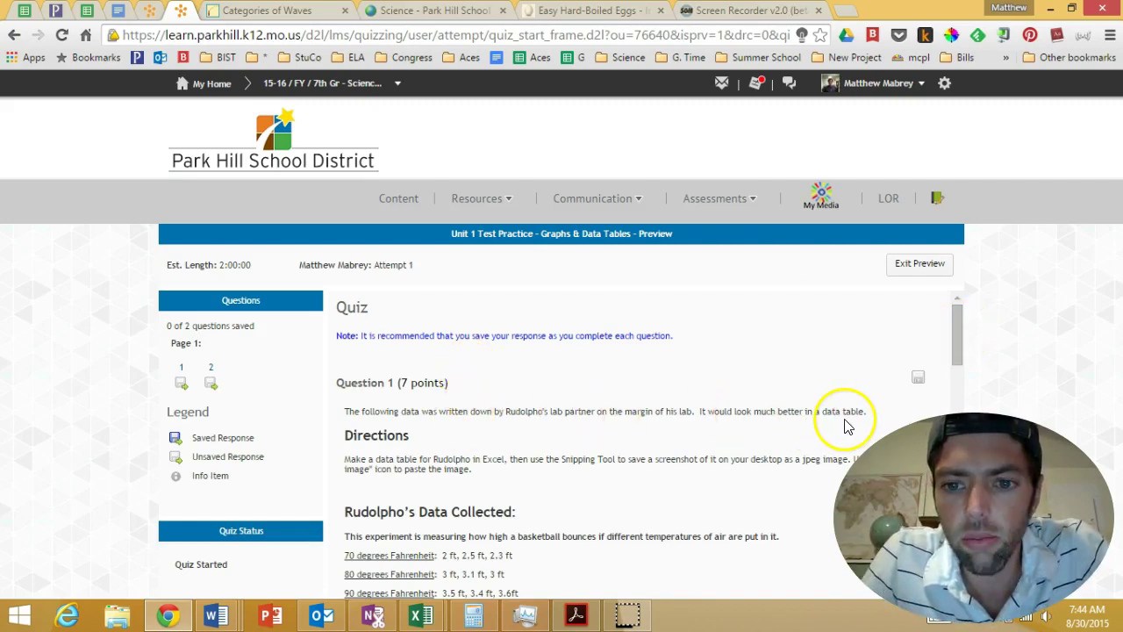
# - Scroll past Question 1's seven-point rubric and place the cursor in its empty answer box
pyautogui.moveTo(955, 328); pyautogui.dragTo(957, 465)
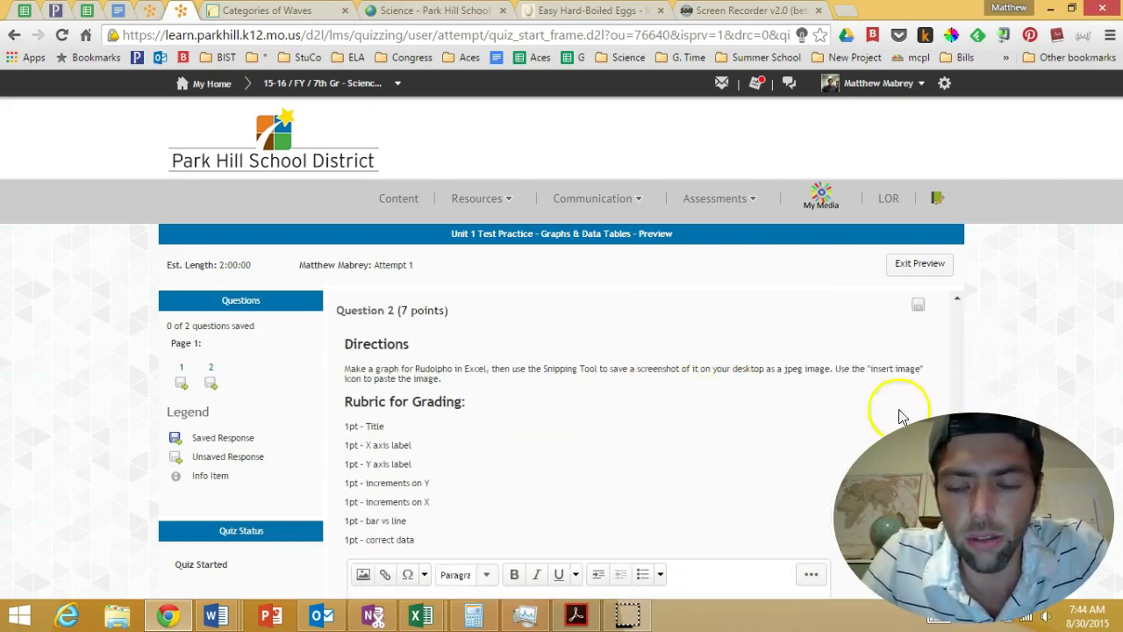
pyautogui.moveTo(956, 465); pyautogui.dragTo(967, 303)
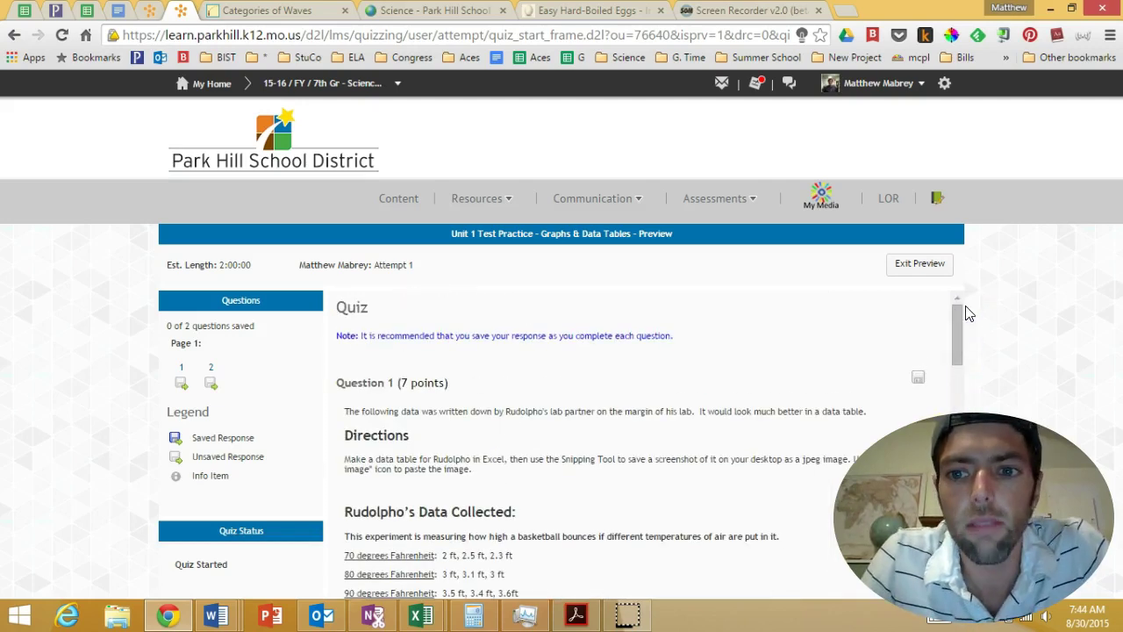
pyautogui.moveTo(957, 315); pyautogui.dragTo(958, 331)
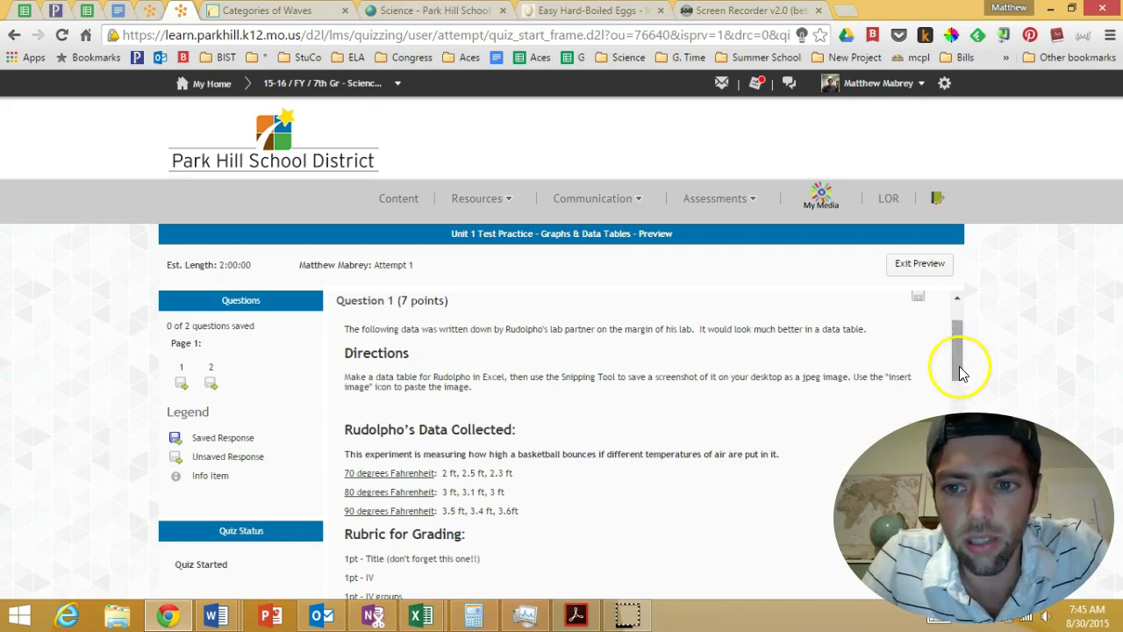
pyautogui.moveTo(960, 372); pyautogui.dragTo(959, 383)
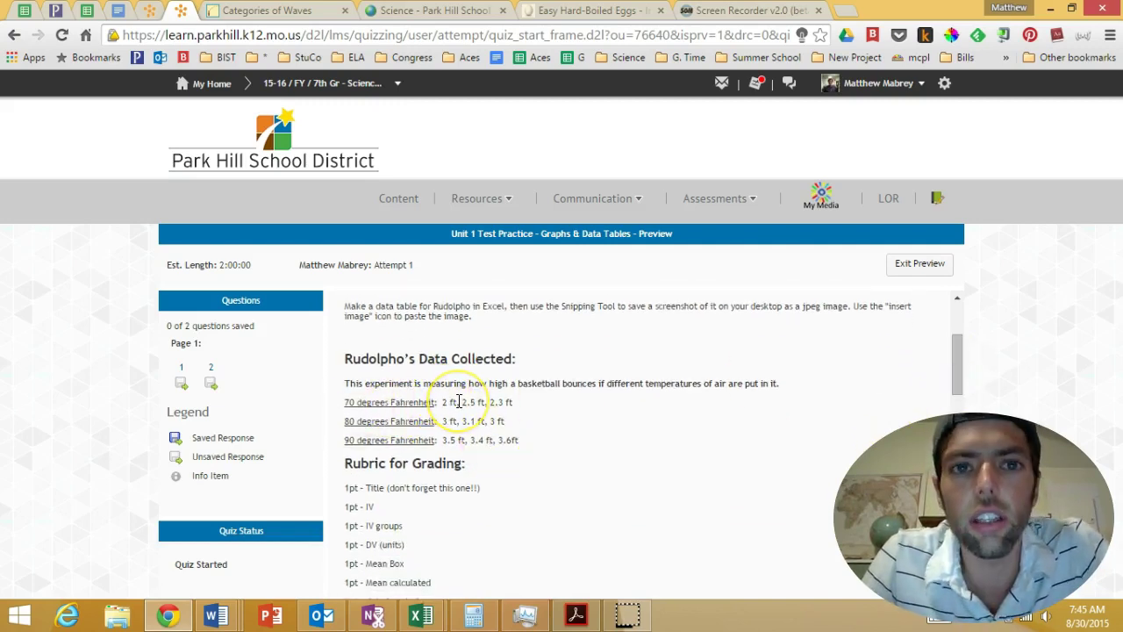
pyautogui.scroll(3, 494, 325)
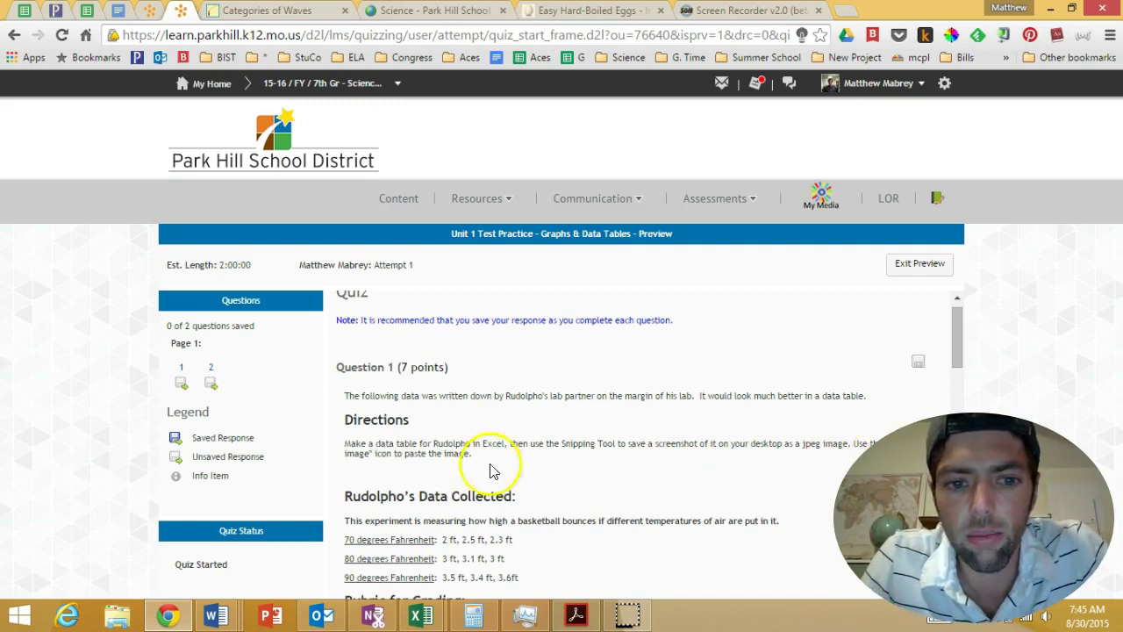
pyautogui.scroll(-5, 539, 464)
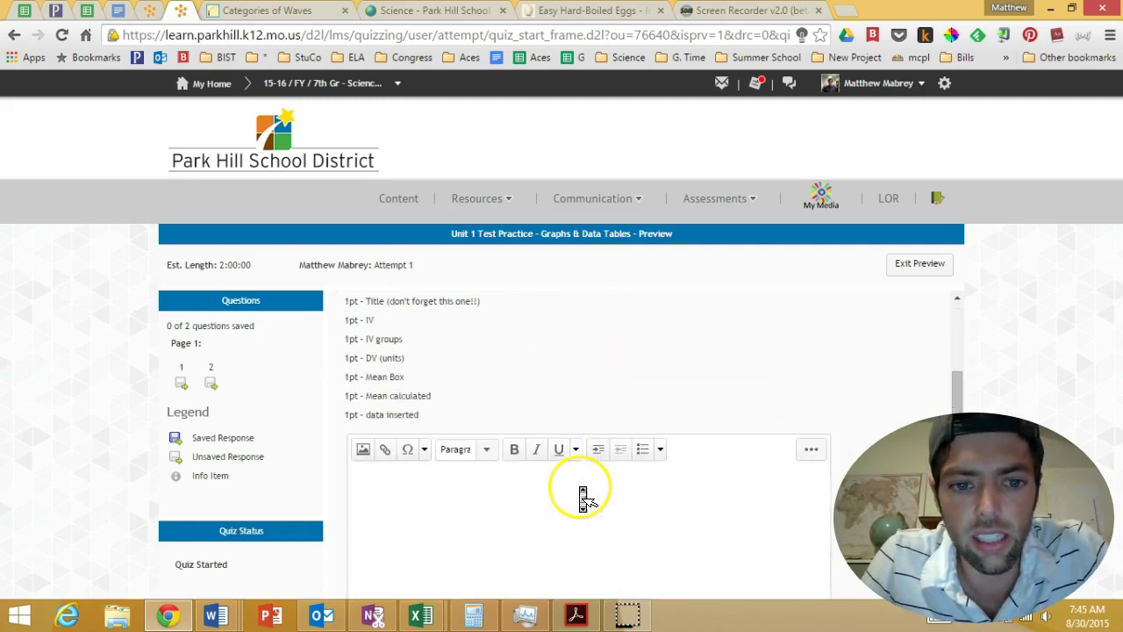
pyautogui.click(430, 447)
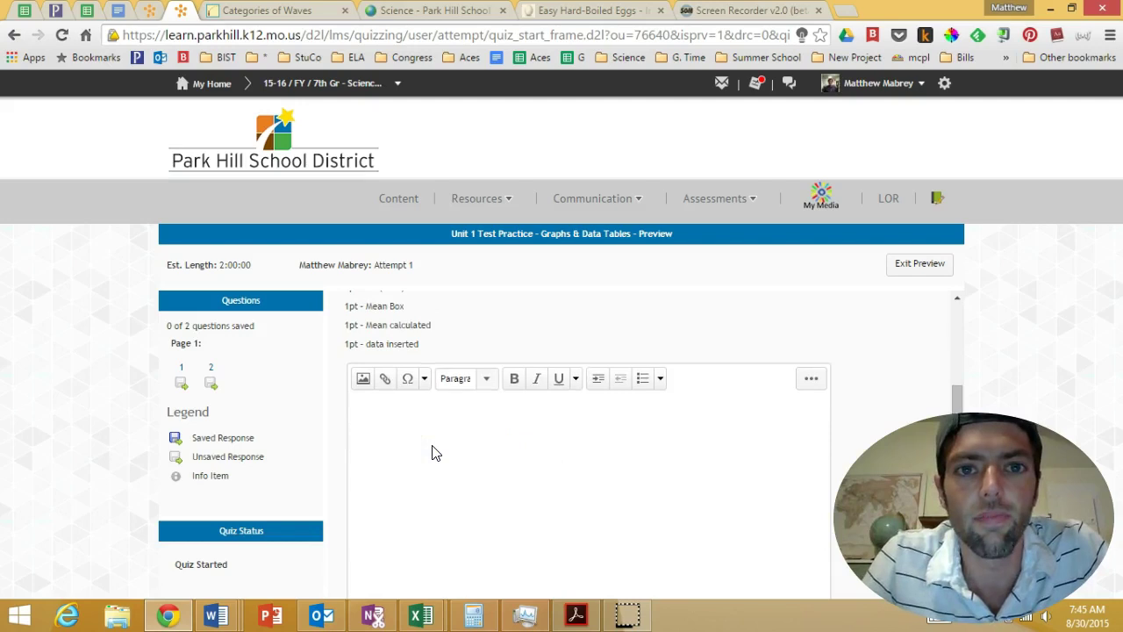
# - Bring the Book1 jelly bean workbook forward and check its headers and Red, Green, Brown labels
pyautogui.click(421, 614)
pyautogui.click(506, 542)
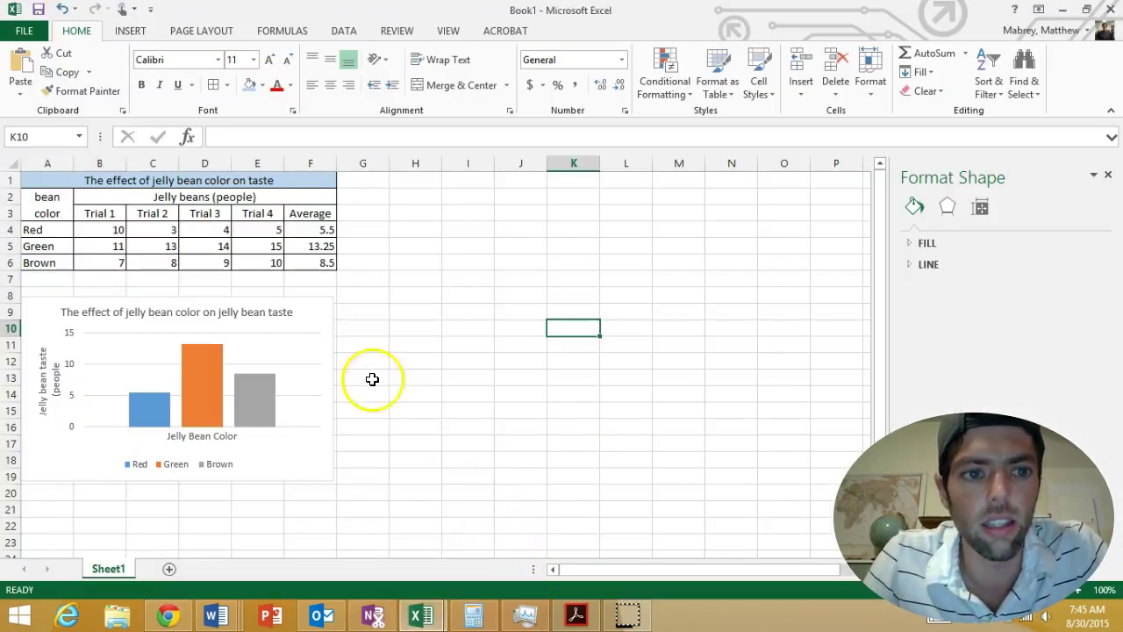
pyautogui.click(351, 328)
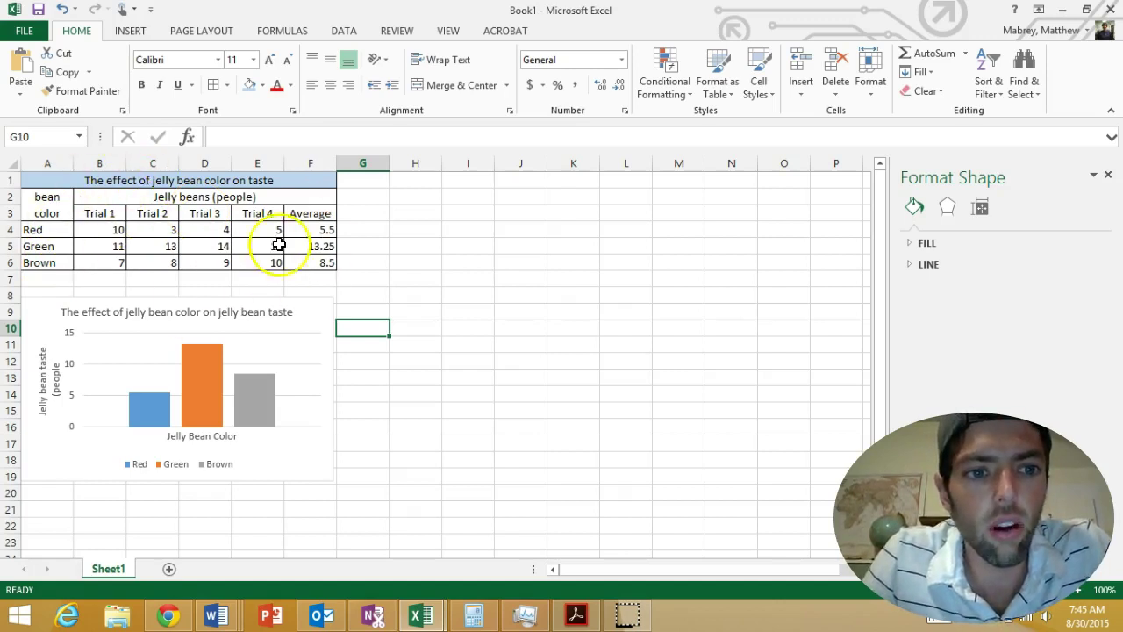
pyautogui.click(156, 200)
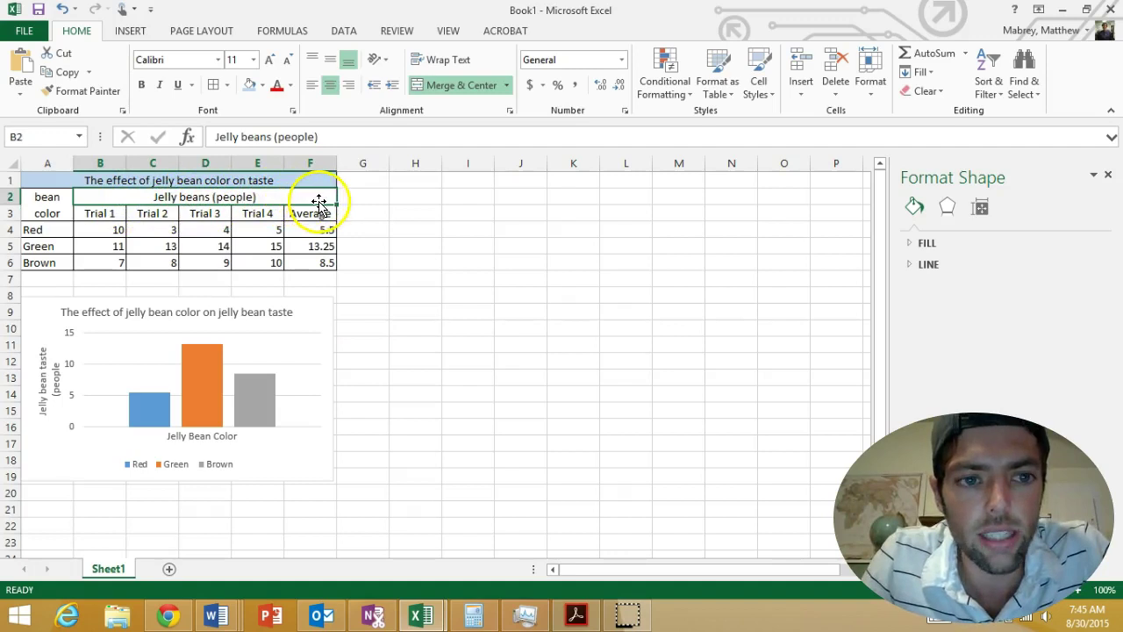
pyautogui.click(47, 203)
pyautogui.click(49, 228)
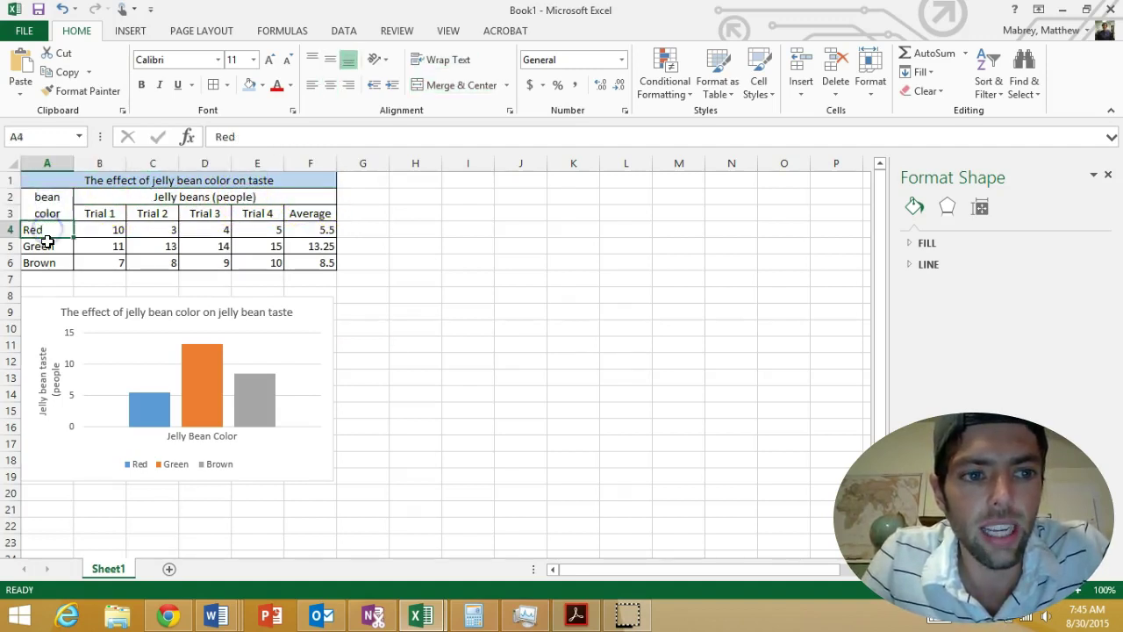
pyautogui.click(45, 246)
pyautogui.click(49, 263)
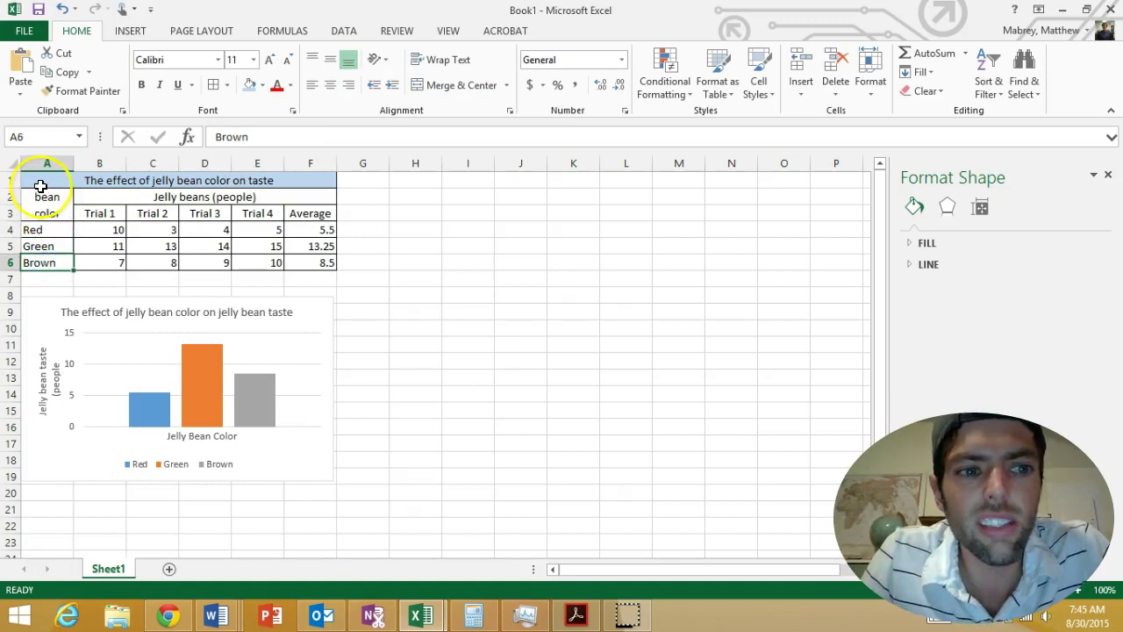
# - Fill the jelly bean table's title cell A1 light blue
pyautogui.click(208, 182)
pyautogui.click(262, 85)
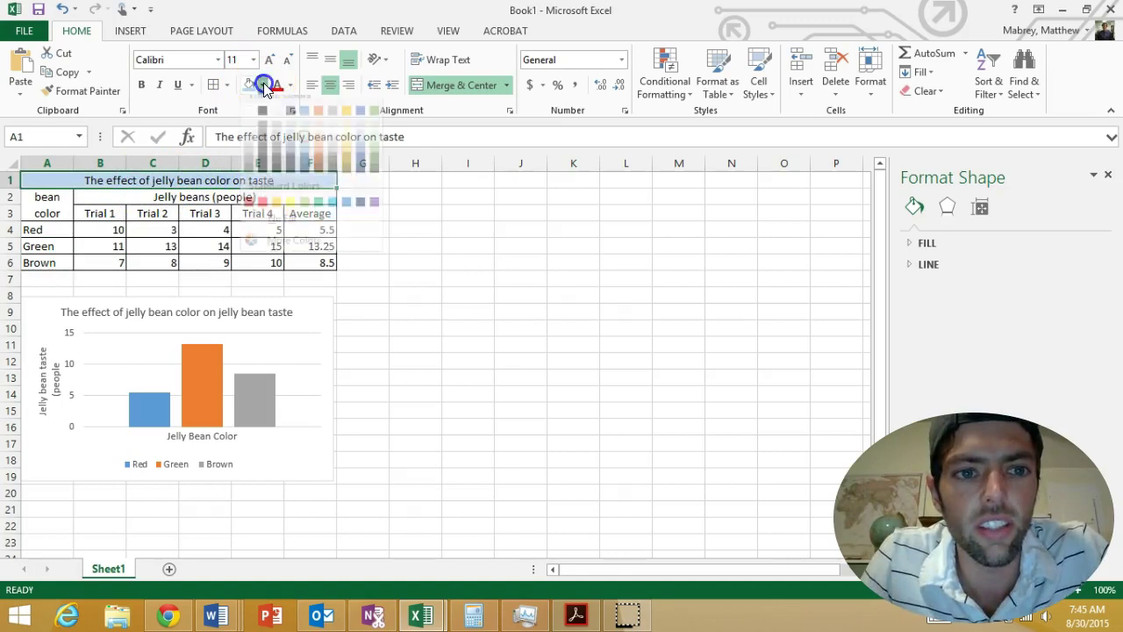
pyautogui.click(303, 136)
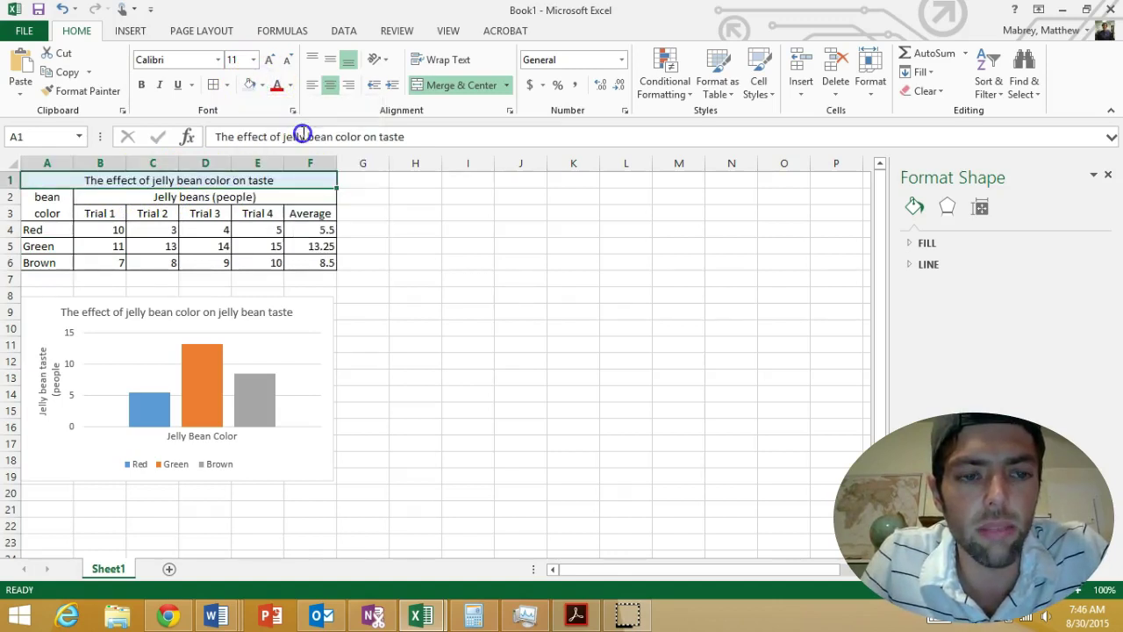
pyautogui.click(506, 268)
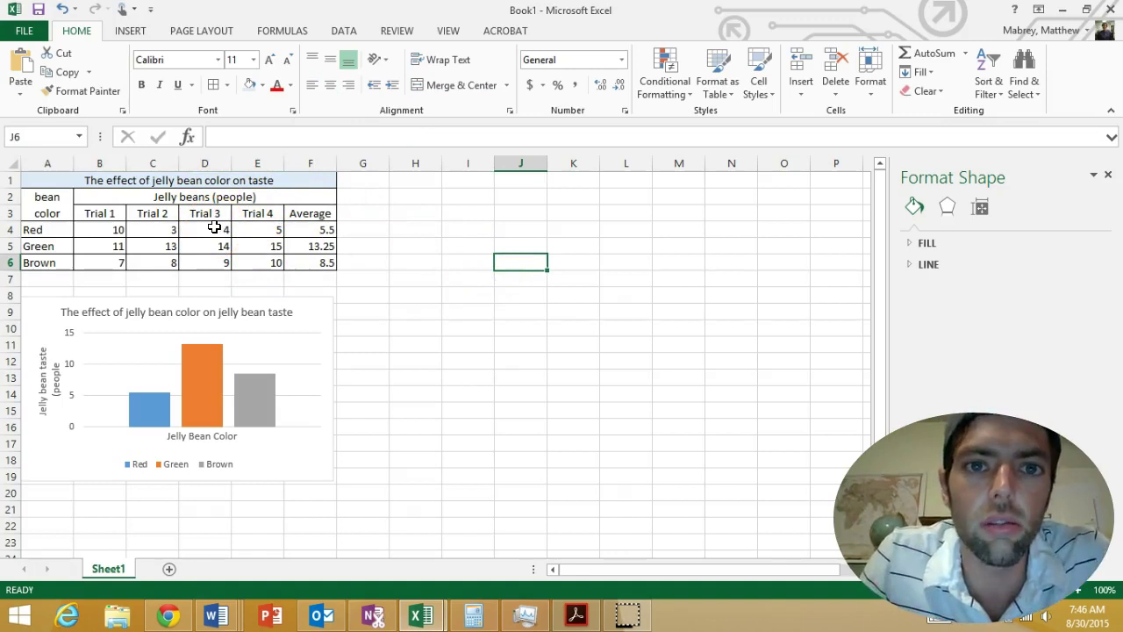
pyautogui.click(76, 181)
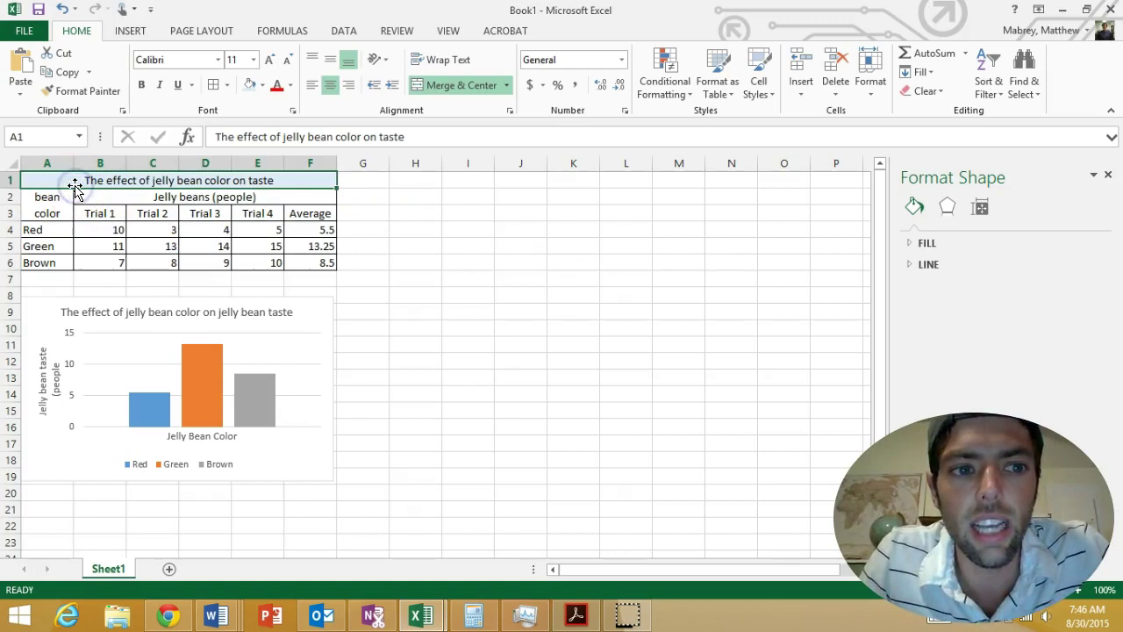
pyautogui.click(172, 312)
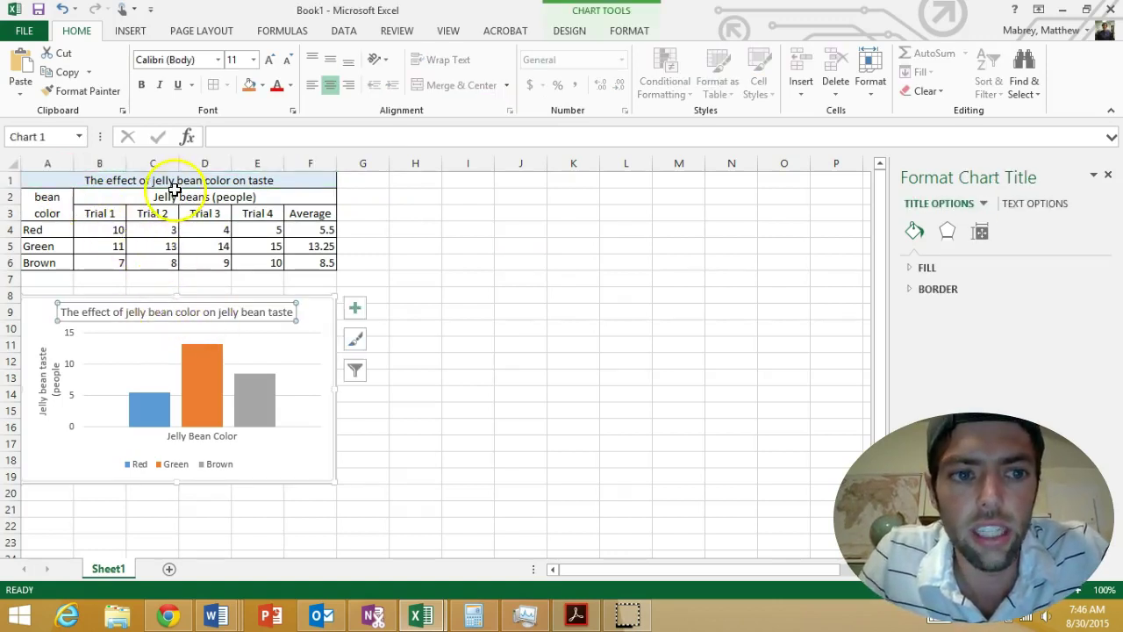
pyautogui.click(202, 436)
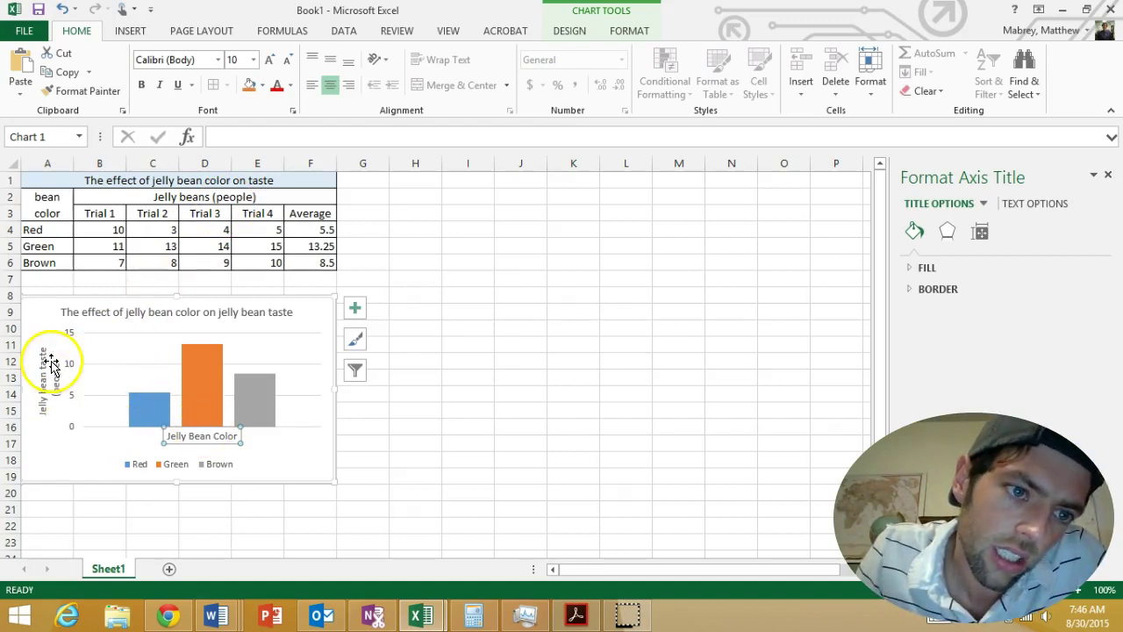
pyautogui.click(31, 191)
pyautogui.click(213, 431)
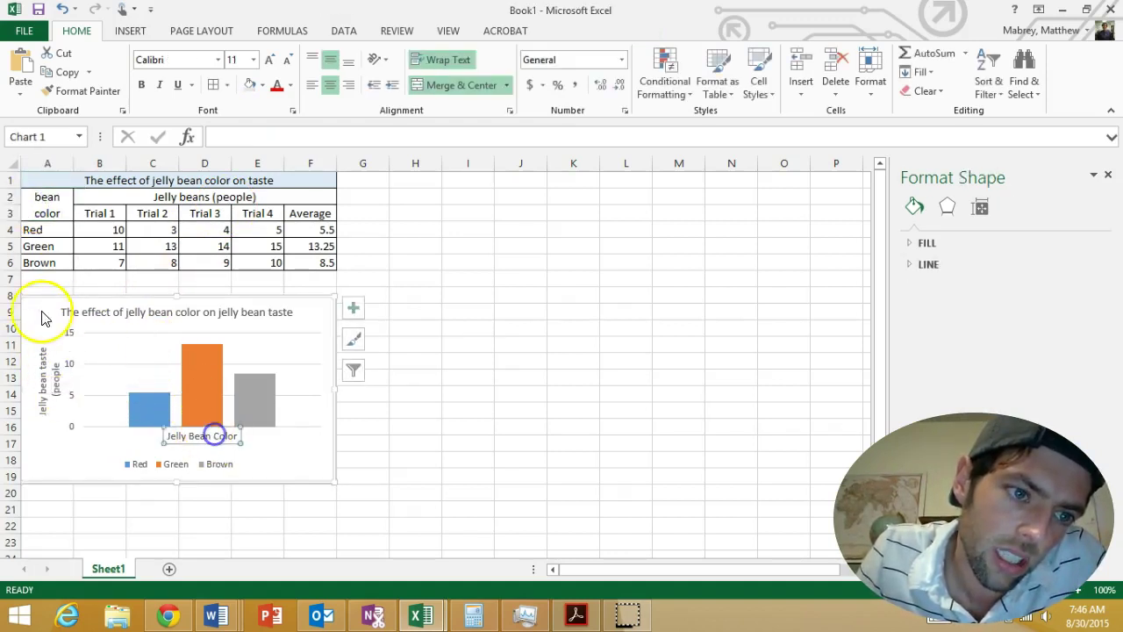
pyautogui.click(50, 377)
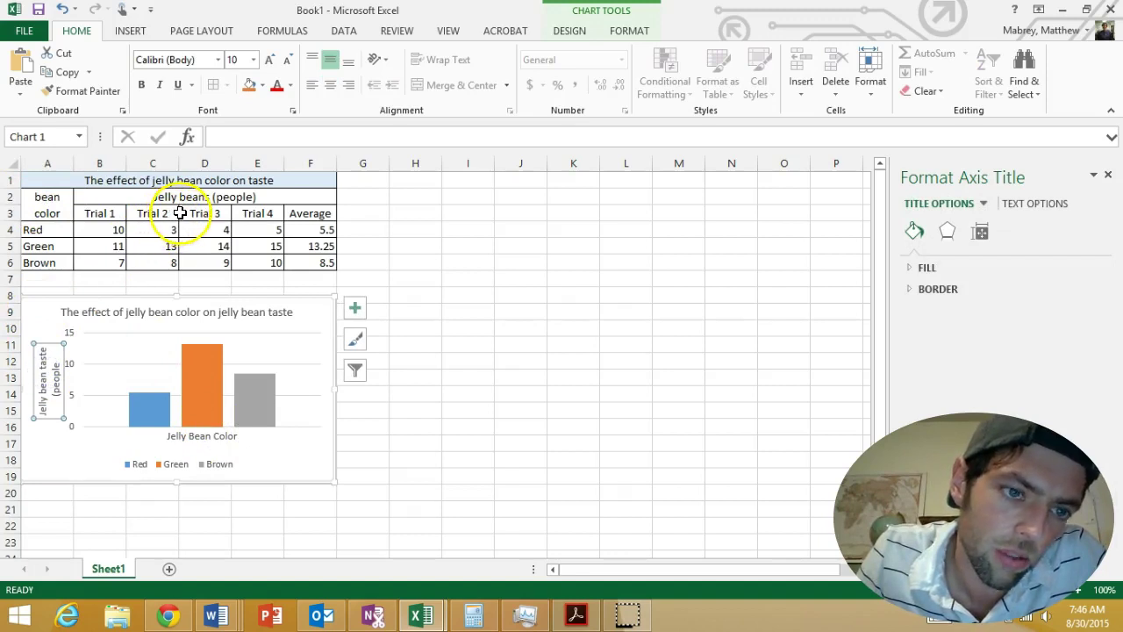
pyautogui.click(180, 435)
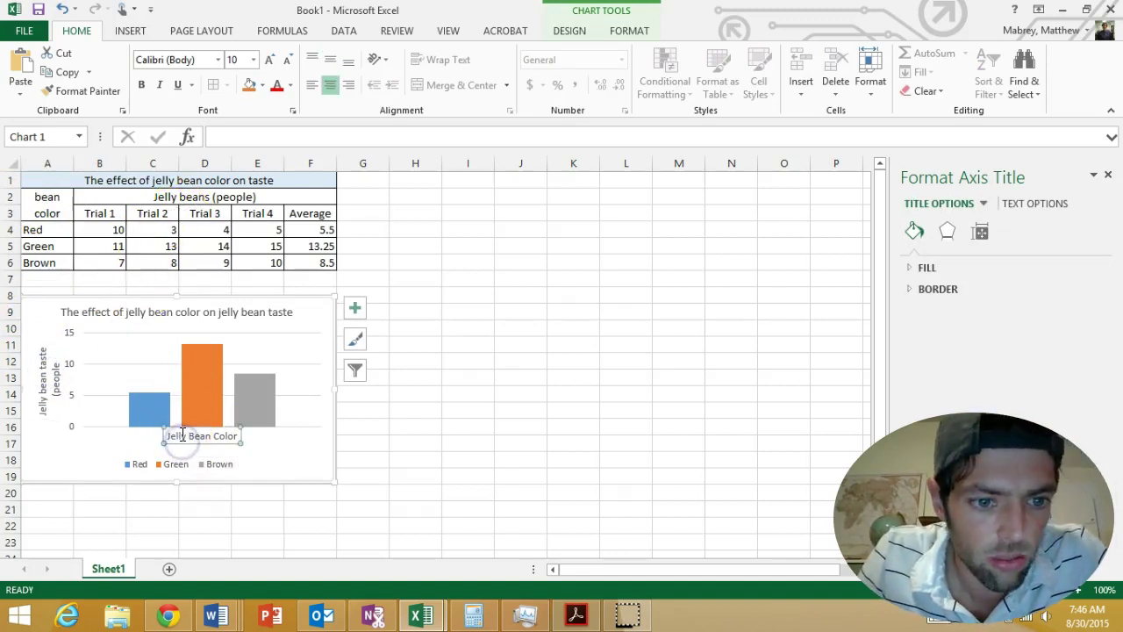
pyautogui.click(40, 200)
pyautogui.doubleClick(32, 194)
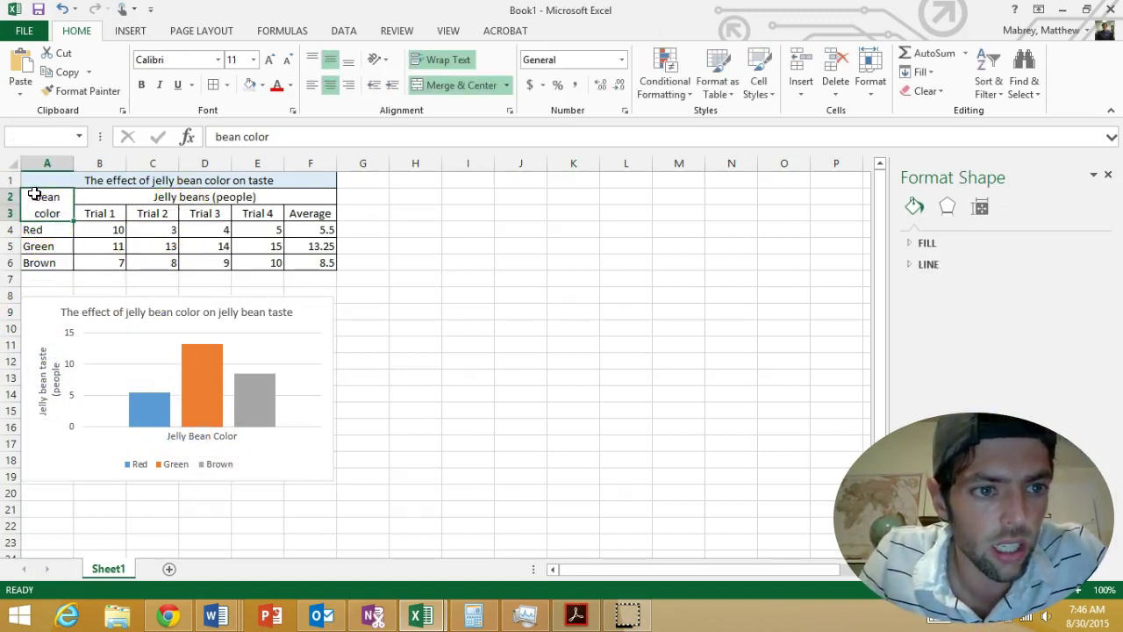
pyautogui.write('Jelly be')
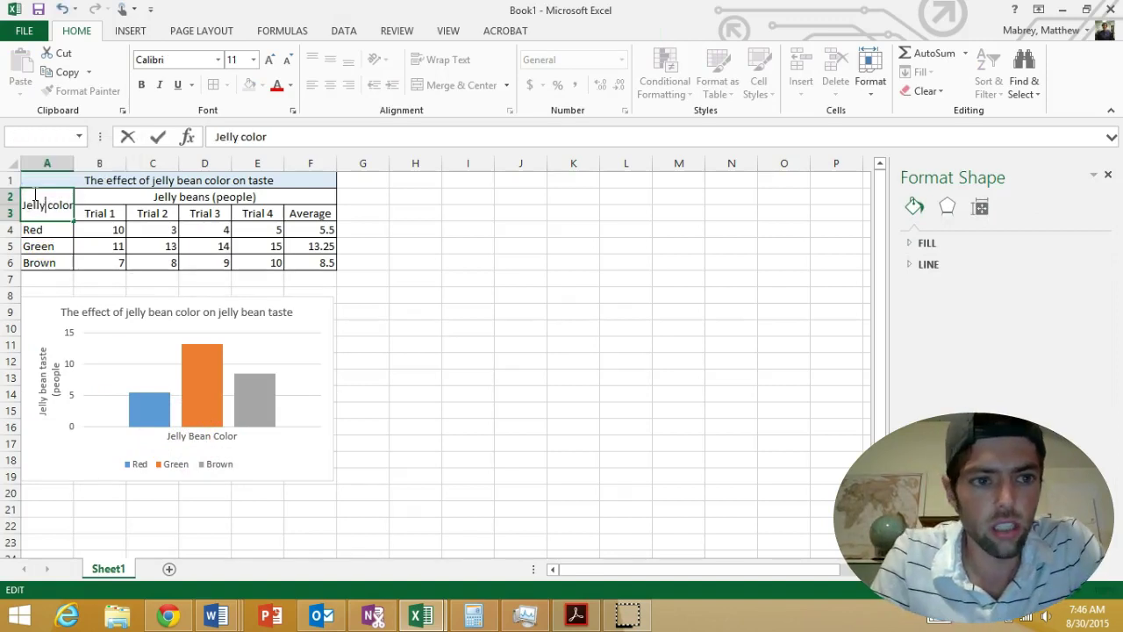
pyautogui.press('Return')
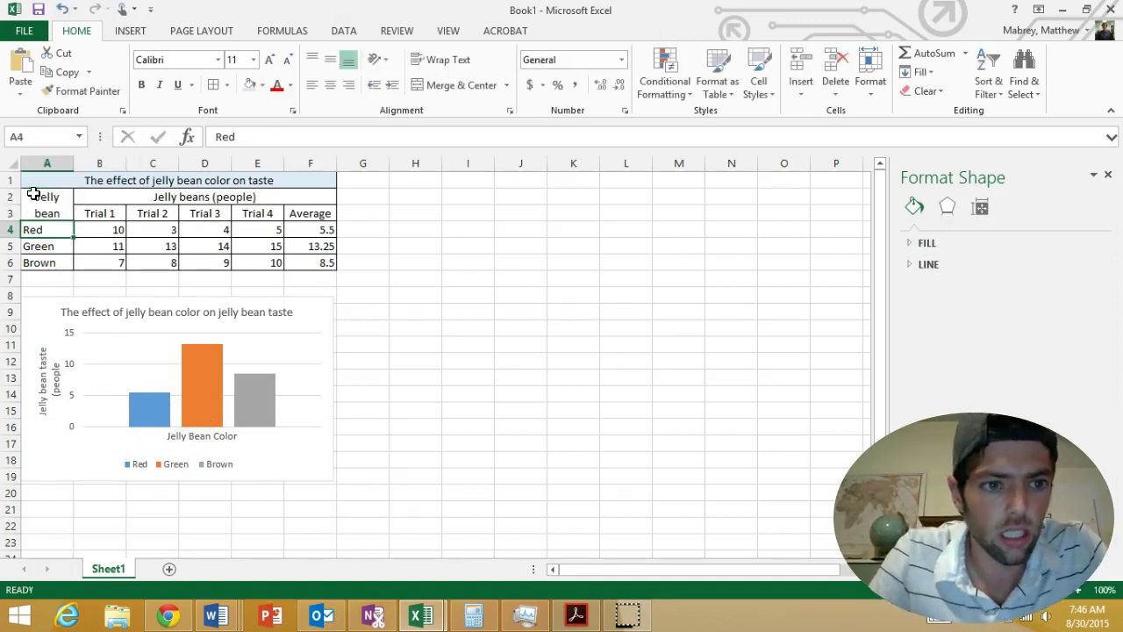
pyautogui.click(35, 197)
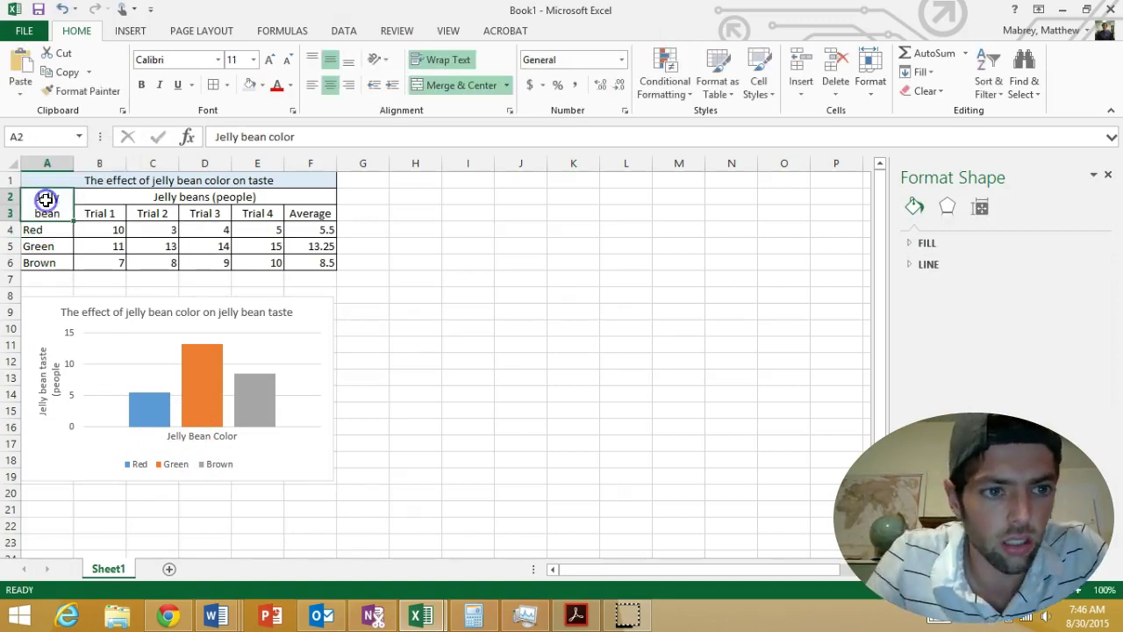
pyautogui.click(289, 58)
pyautogui.click(516, 257)
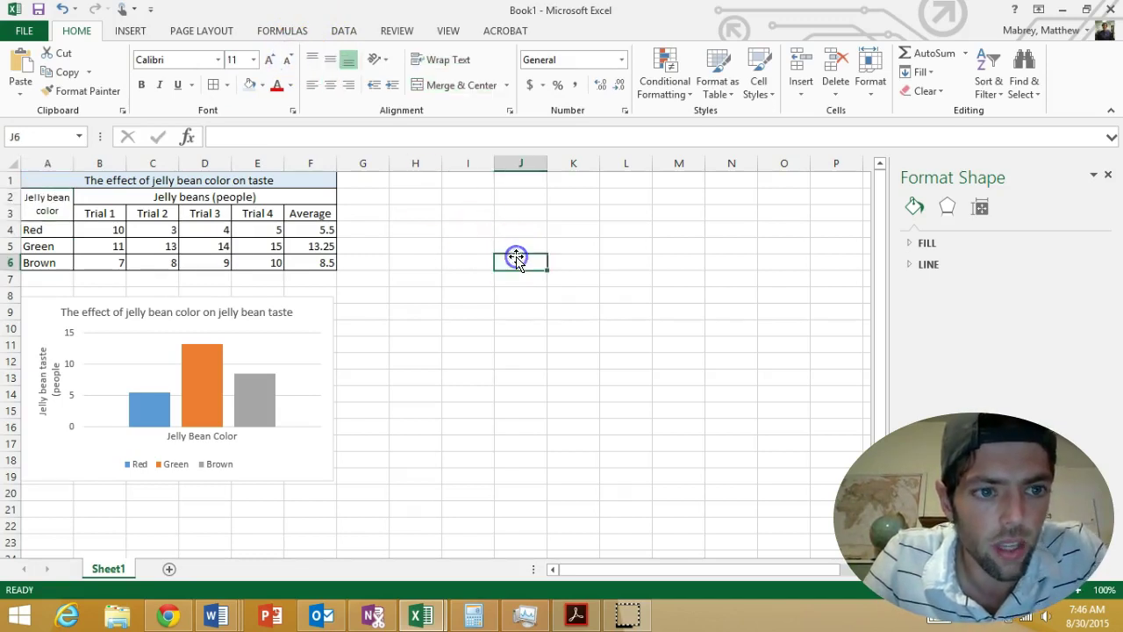
# - Launch Snipping Tool from search and capture the jelly bean table from A1 to F6
pyautogui.click(17, 617)
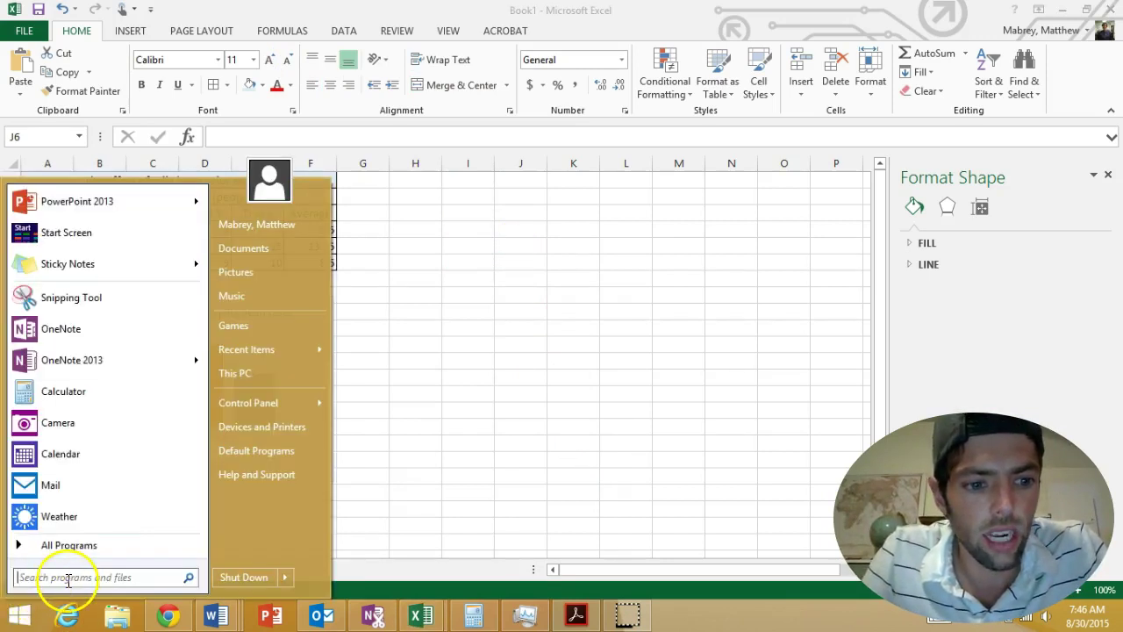
pyautogui.write('sns')
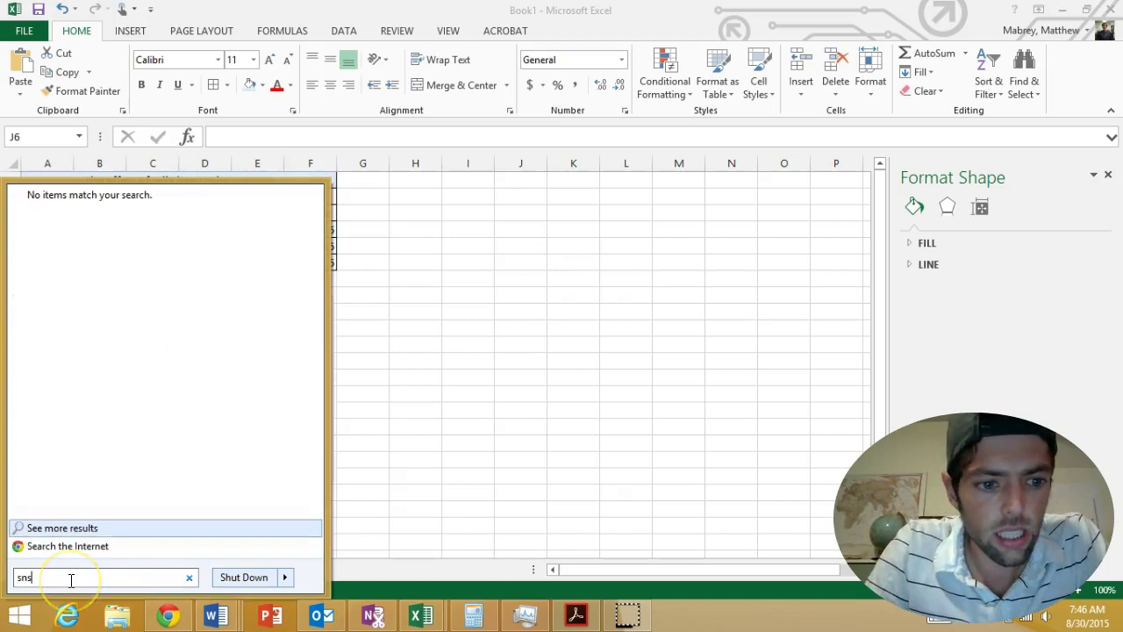
pyautogui.write('ipp')
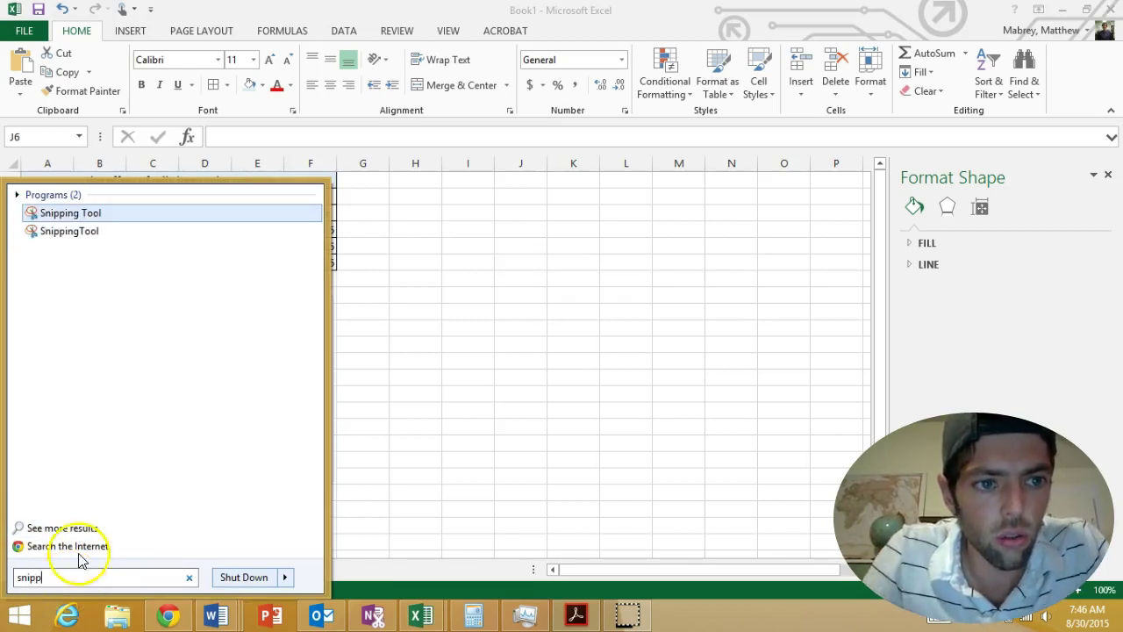
pyautogui.click(81, 215)
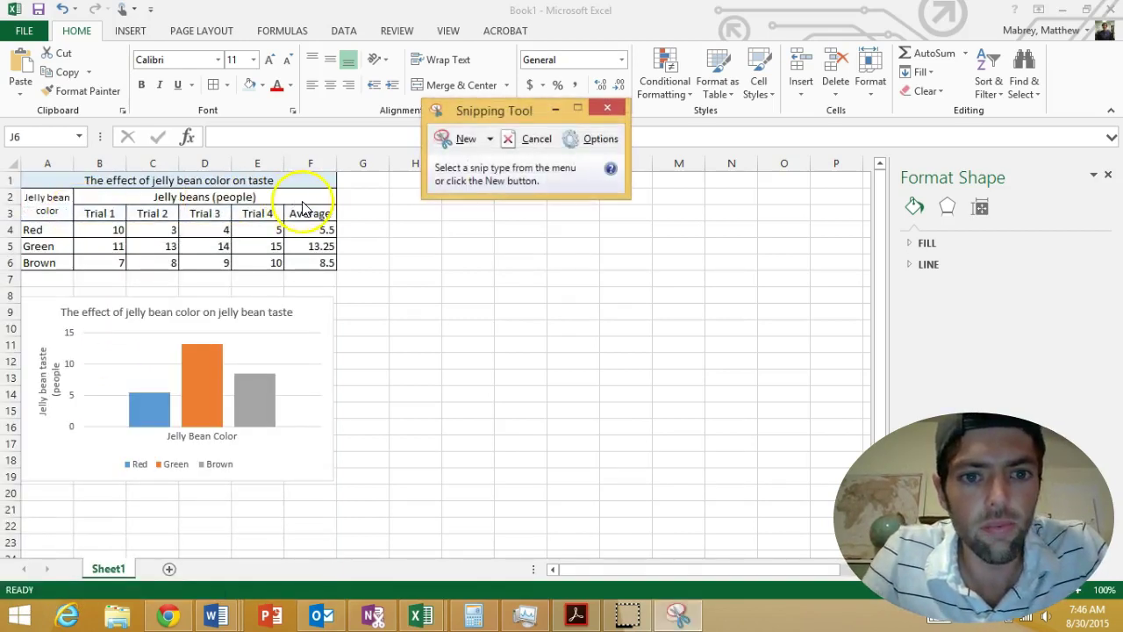
pyautogui.click(476, 145)
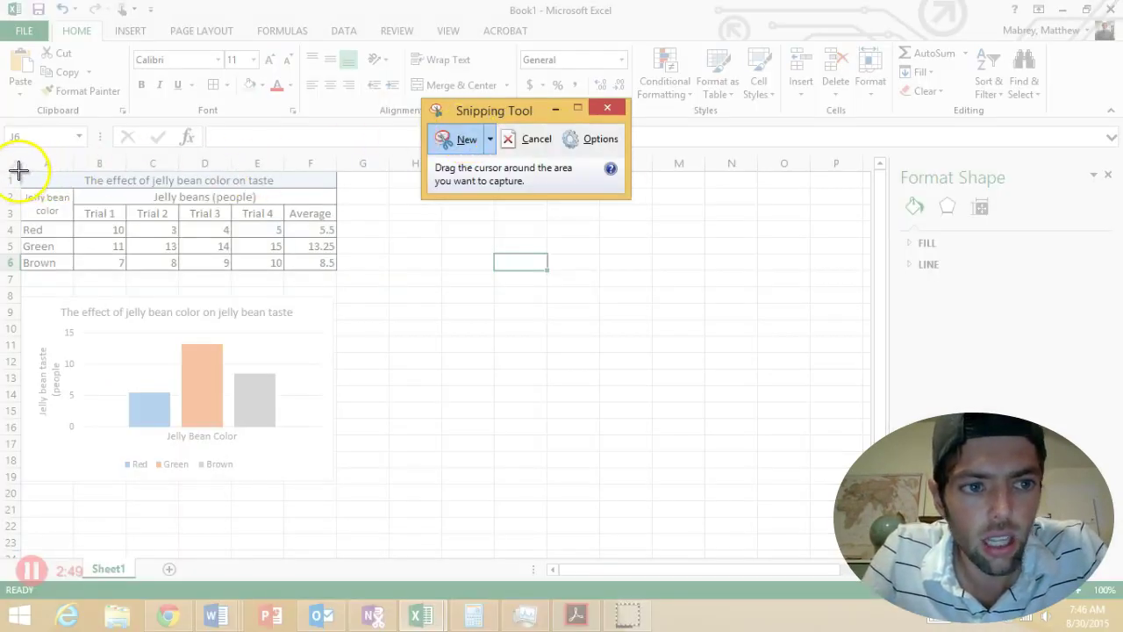
pyautogui.moveTo(19, 170); pyautogui.dragTo(337, 269)
# - Save the table snip to the Desktop as JPEG 'Capture - Test Pract Data Table'
pyautogui.click(301, 227)
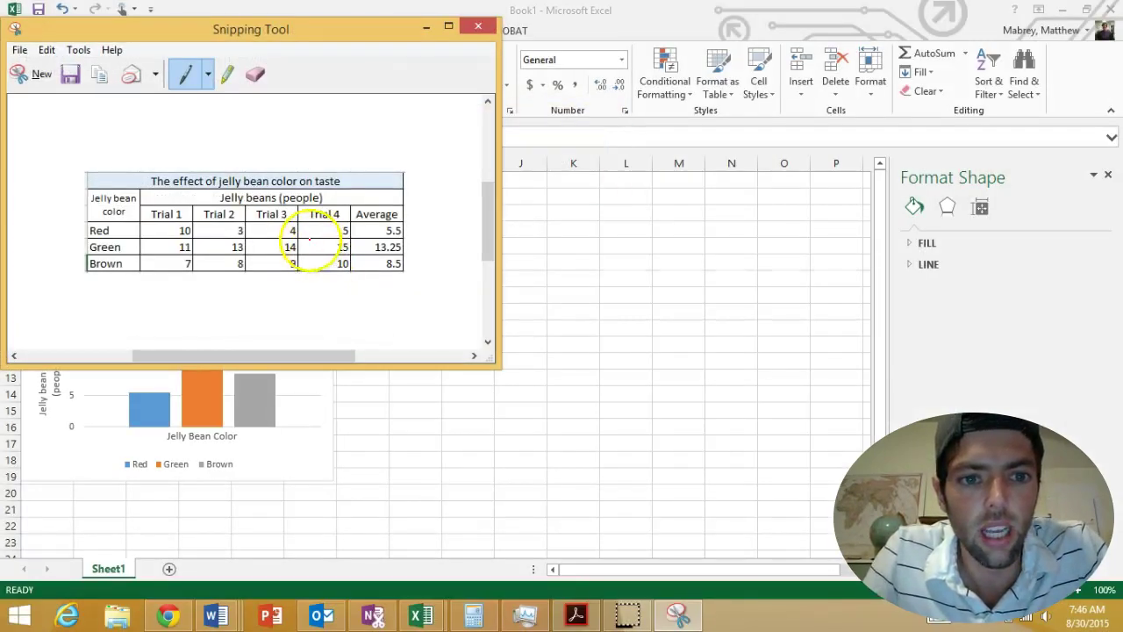
pyautogui.rightClick(301, 229)
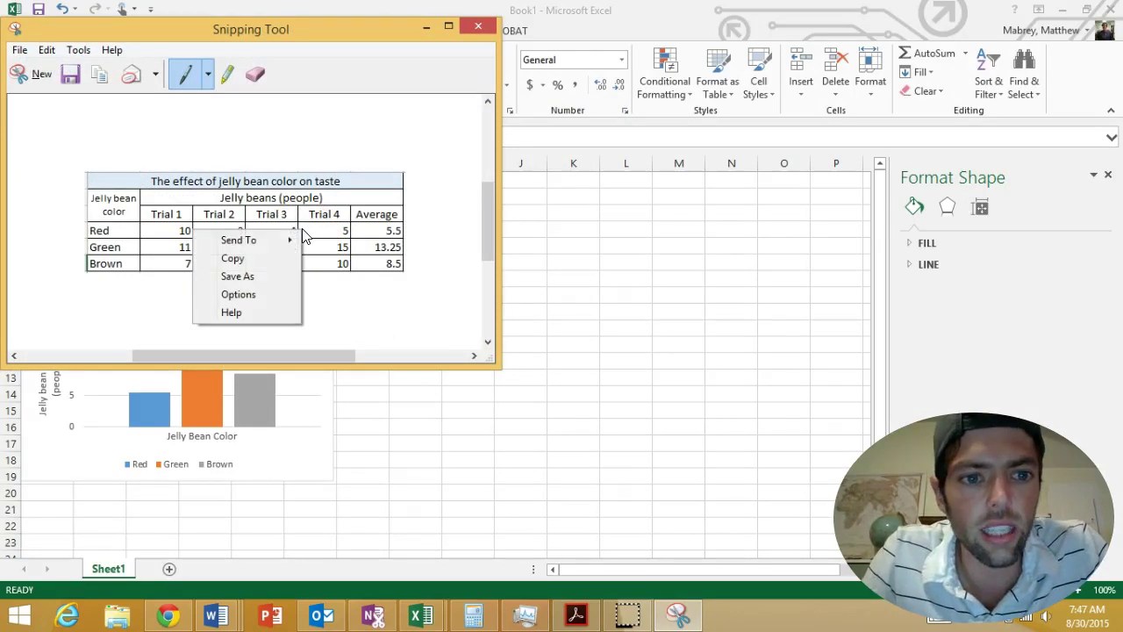
pyautogui.click(259, 277)
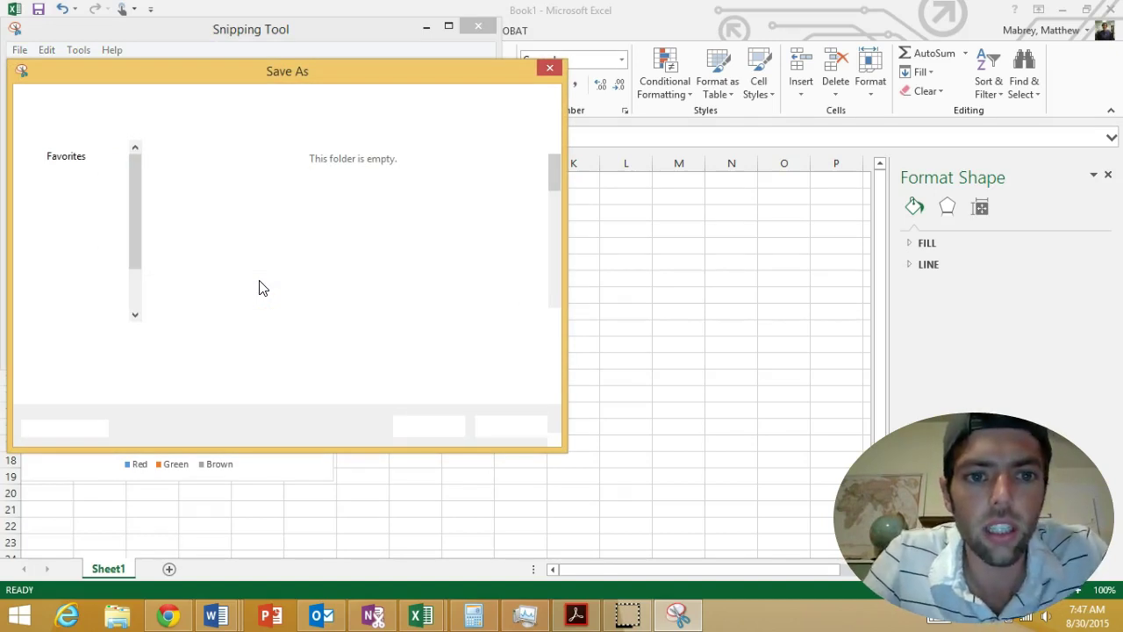
pyautogui.click(414, 72)
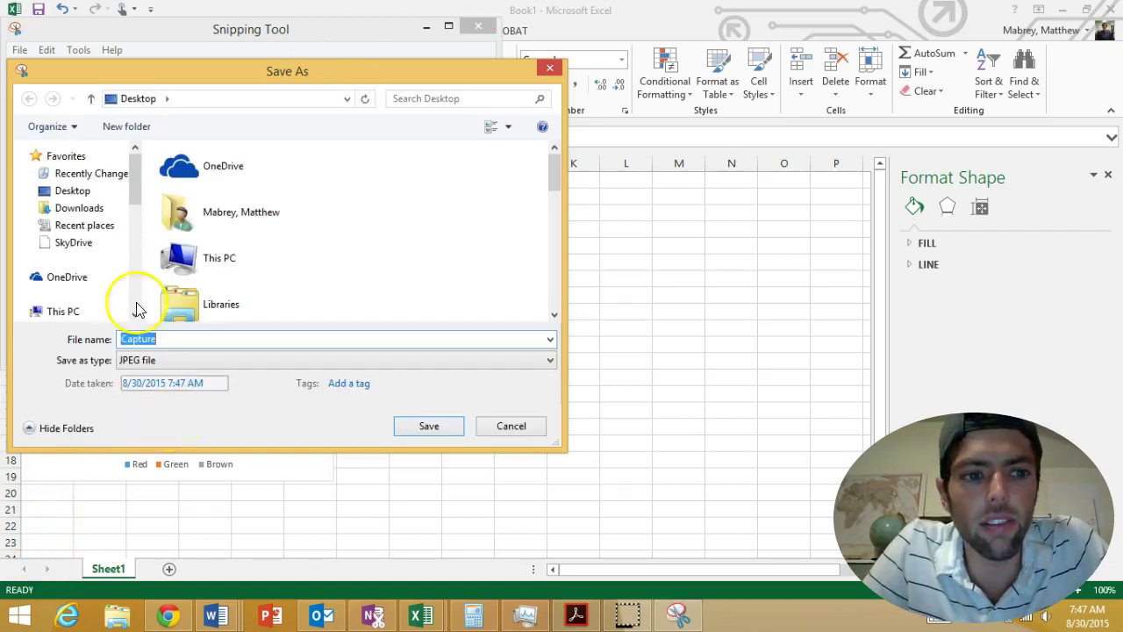
pyautogui.click(75, 192)
pyautogui.click(156, 338)
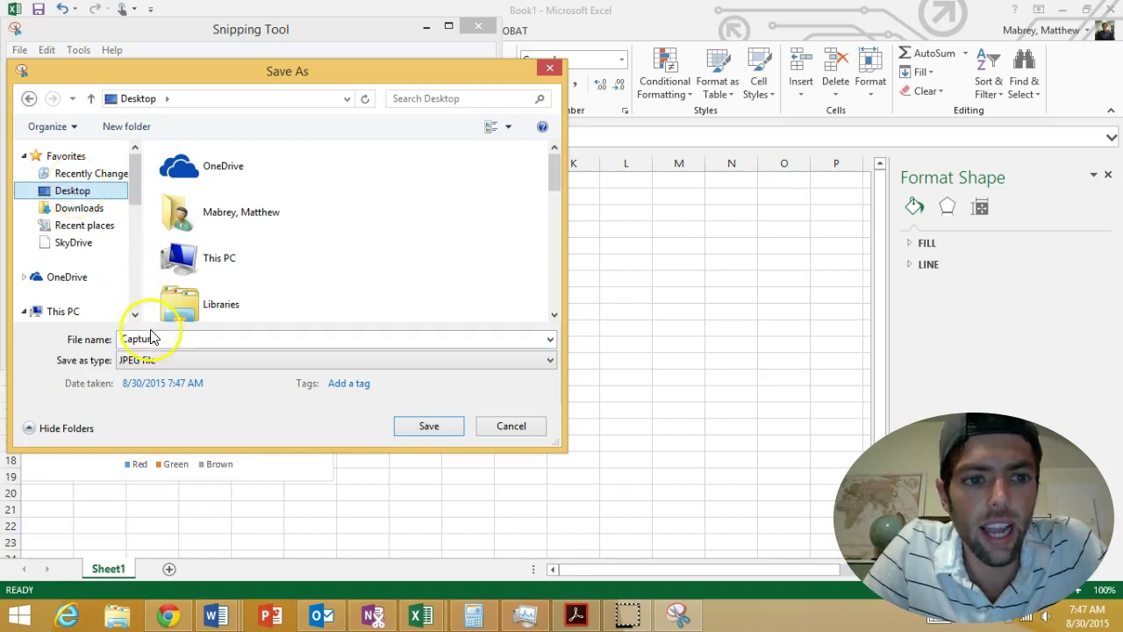
pyautogui.doubleClick(158, 337)
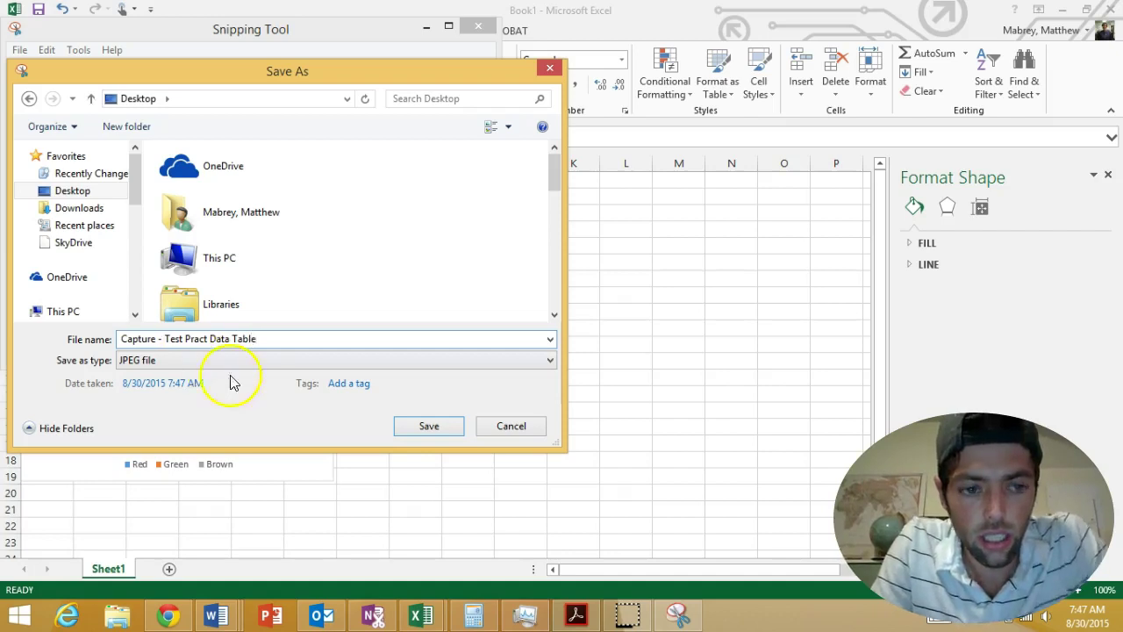
pyautogui.click(400, 430)
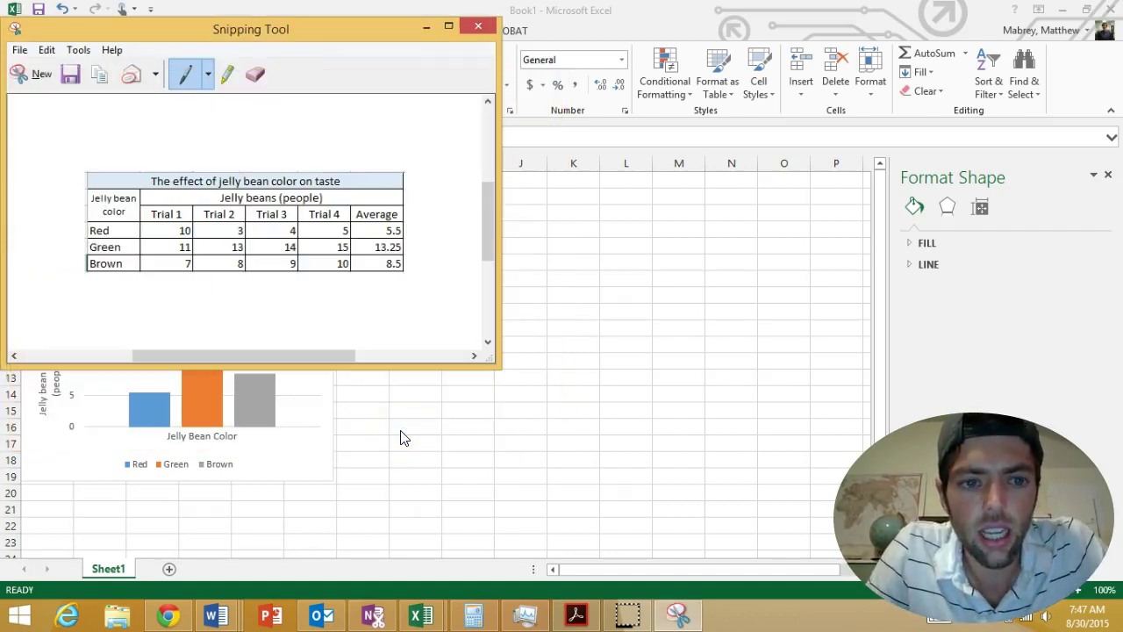
pyautogui.click(179, 619)
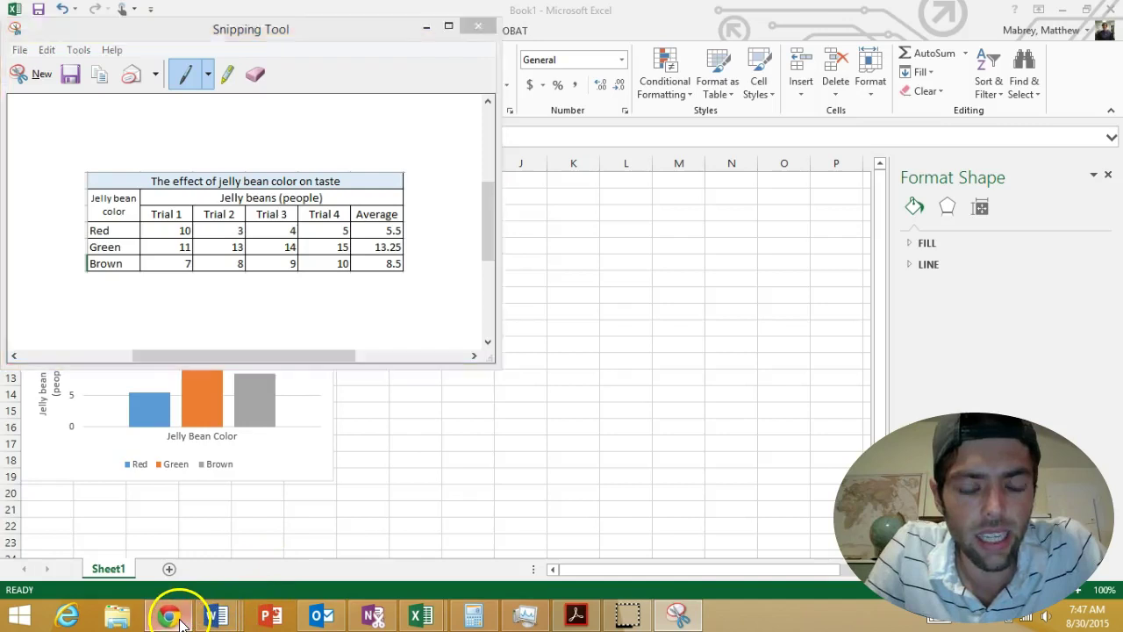
# - Start an image upload in Question 1's answer box and browse to the Desktop
pyautogui.click(405, 421)
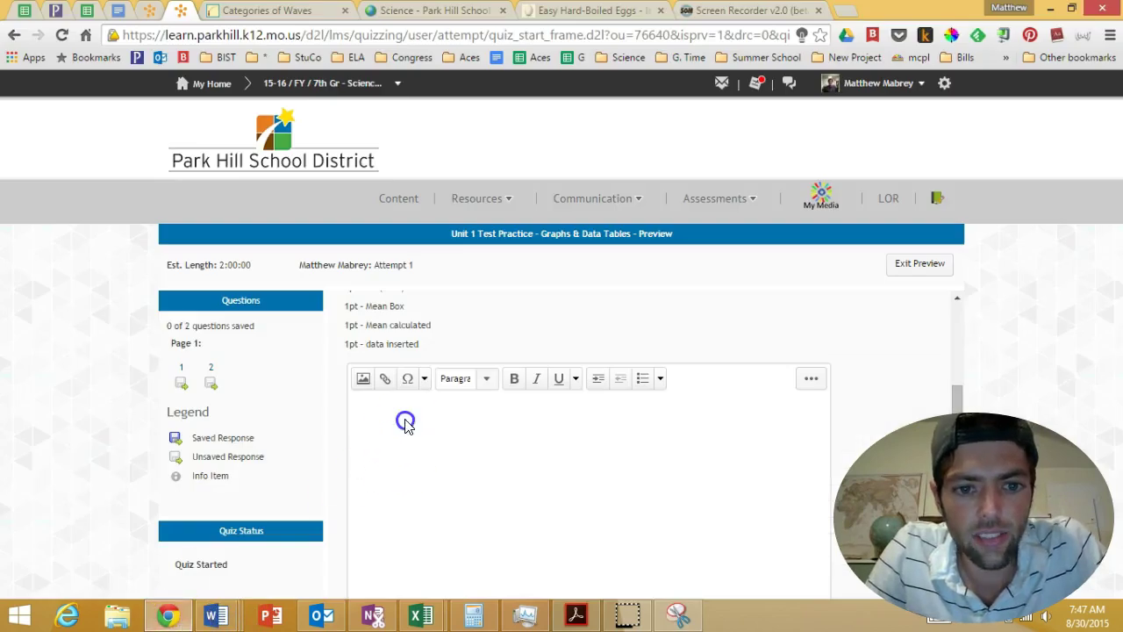
pyautogui.click(360, 406)
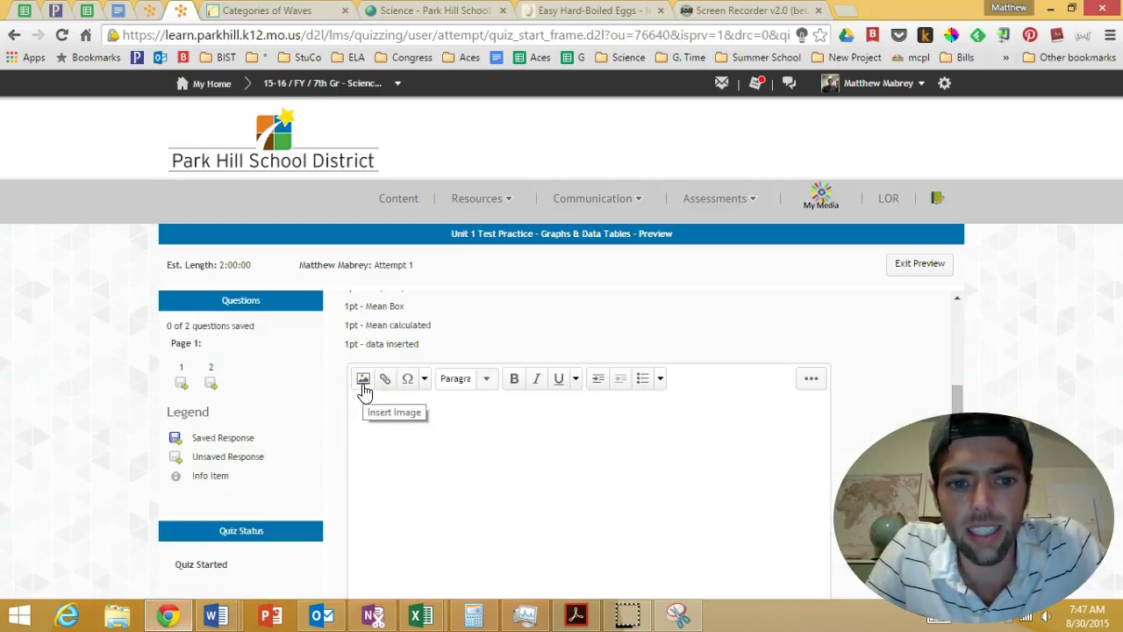
pyautogui.click(363, 384)
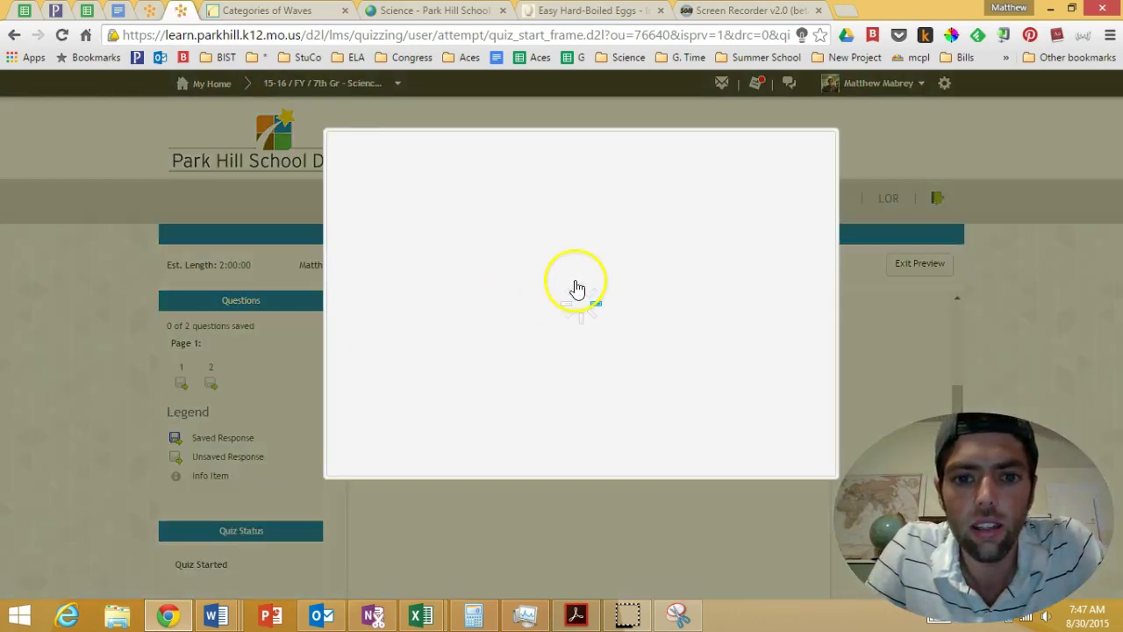
pyautogui.click(547, 210)
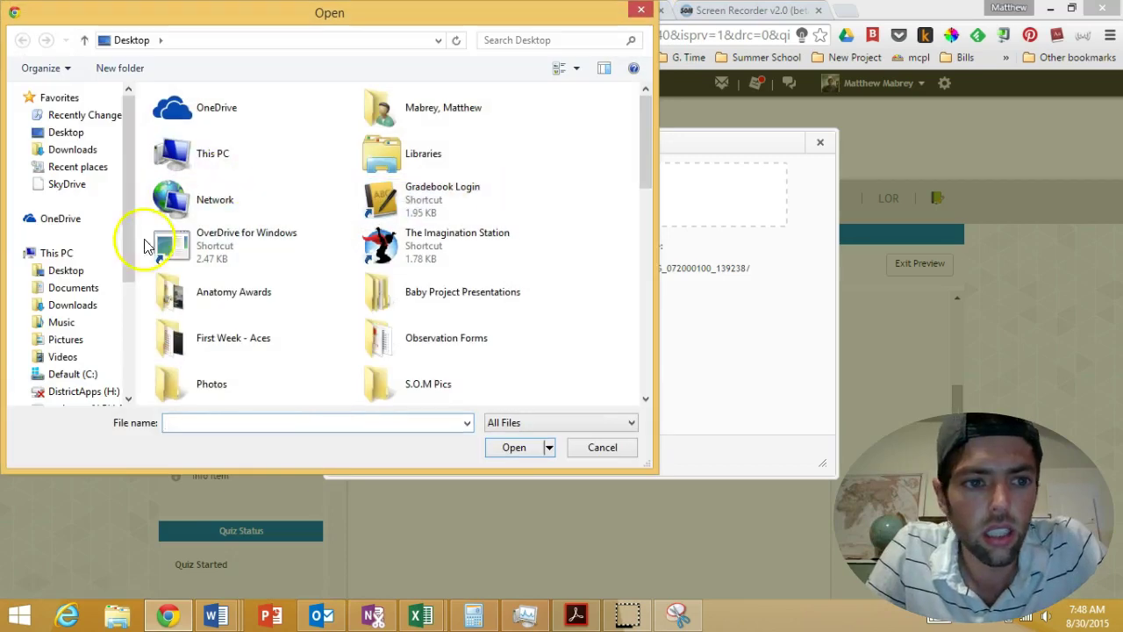
pyautogui.click(91, 272)
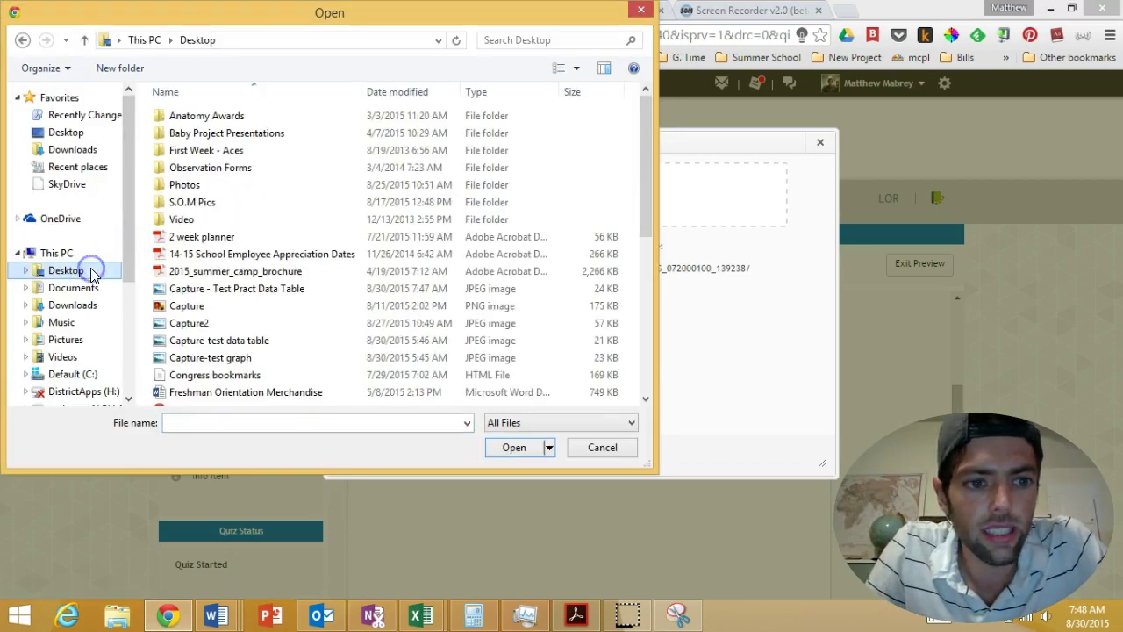
# - Insert the 'Capture - Test Pract Data Table' image into Question 1's answer, marked decorative
pyautogui.scroll(-1, 213, 278)
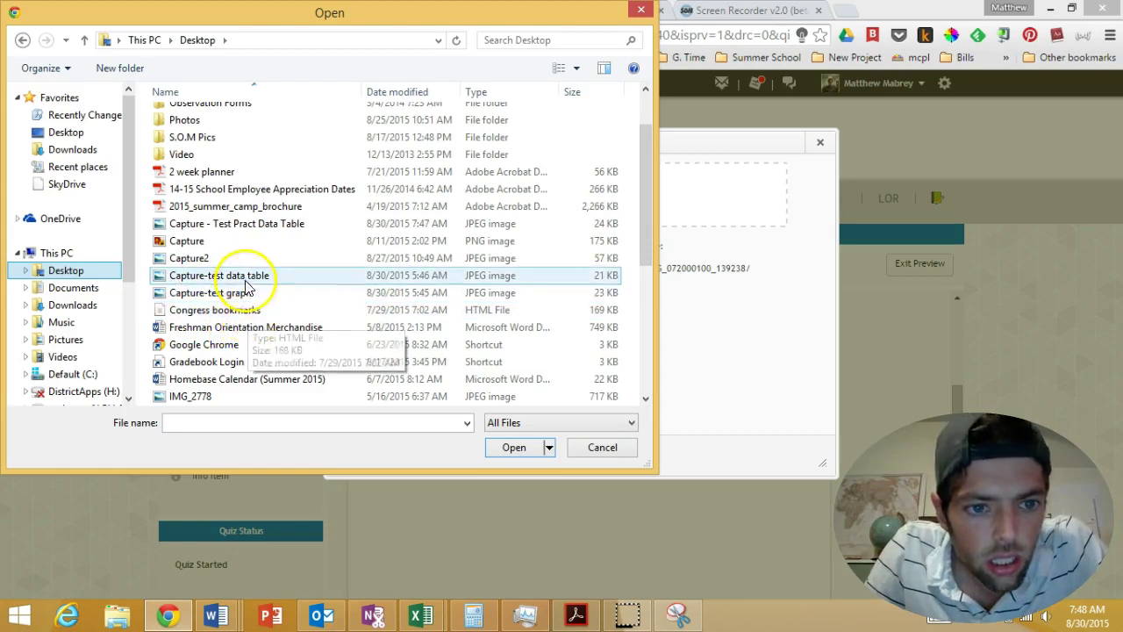
pyautogui.click(180, 425)
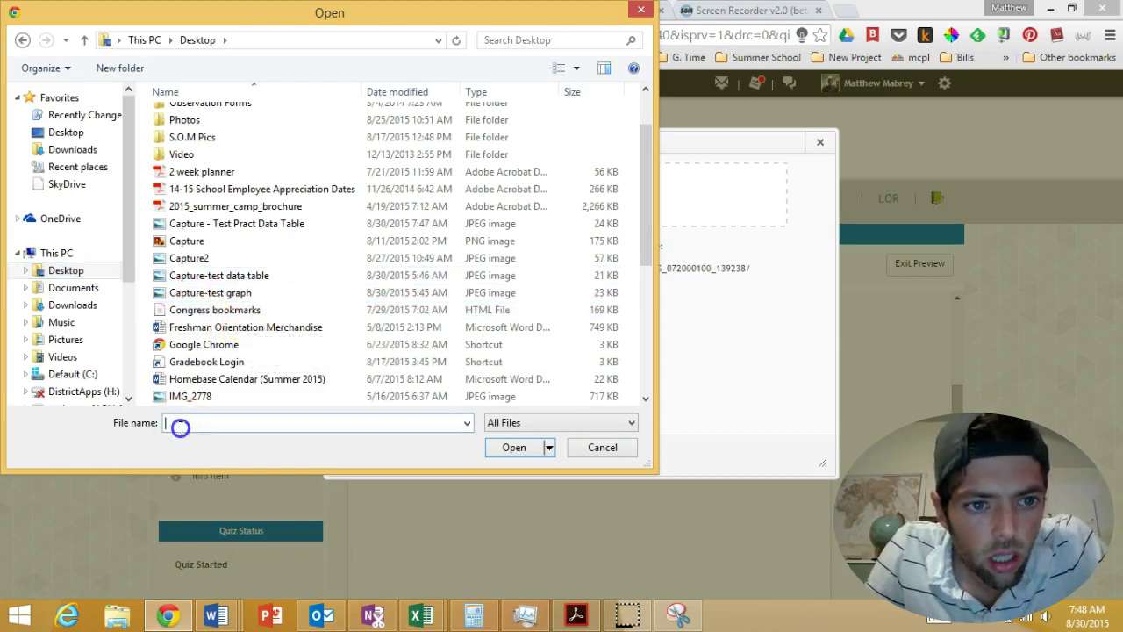
pyautogui.click(255, 229)
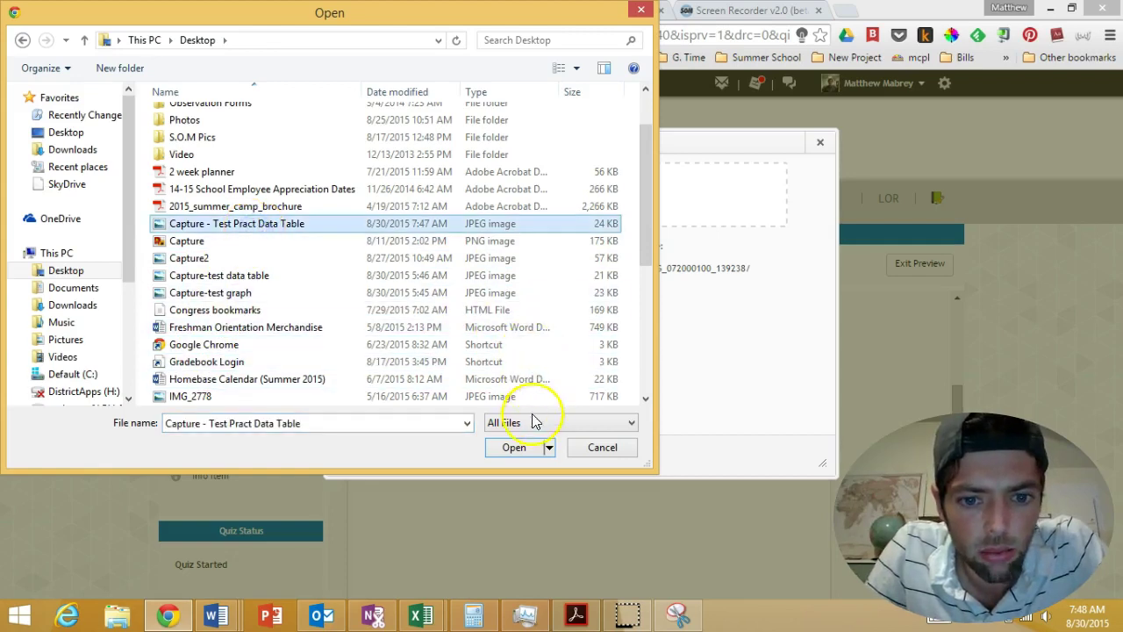
pyautogui.click(517, 448)
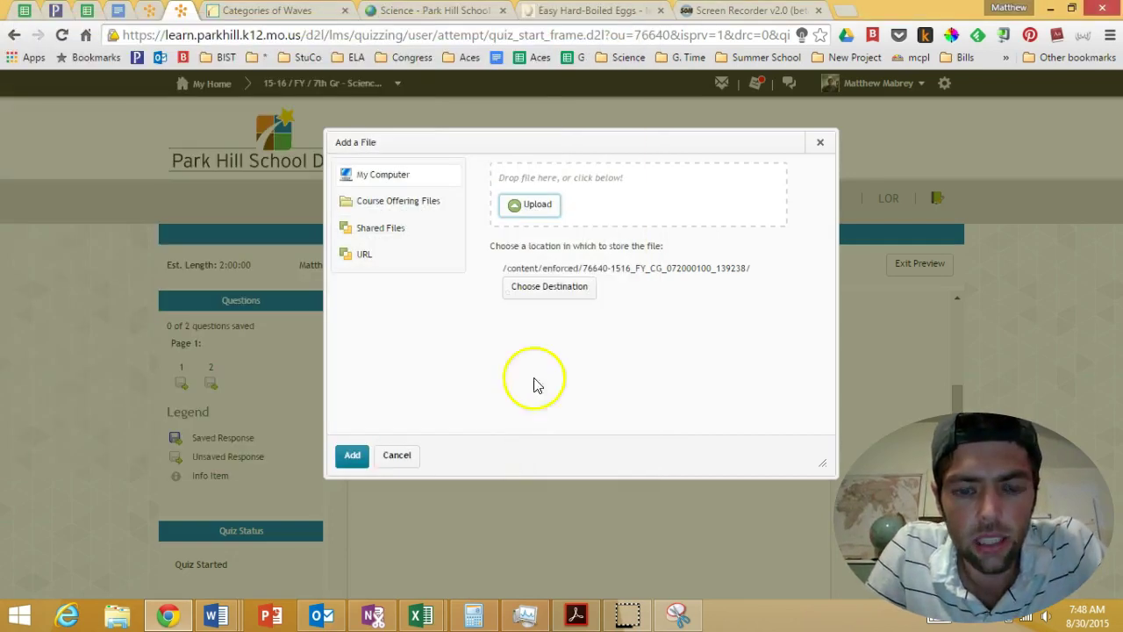
pyautogui.click(359, 455)
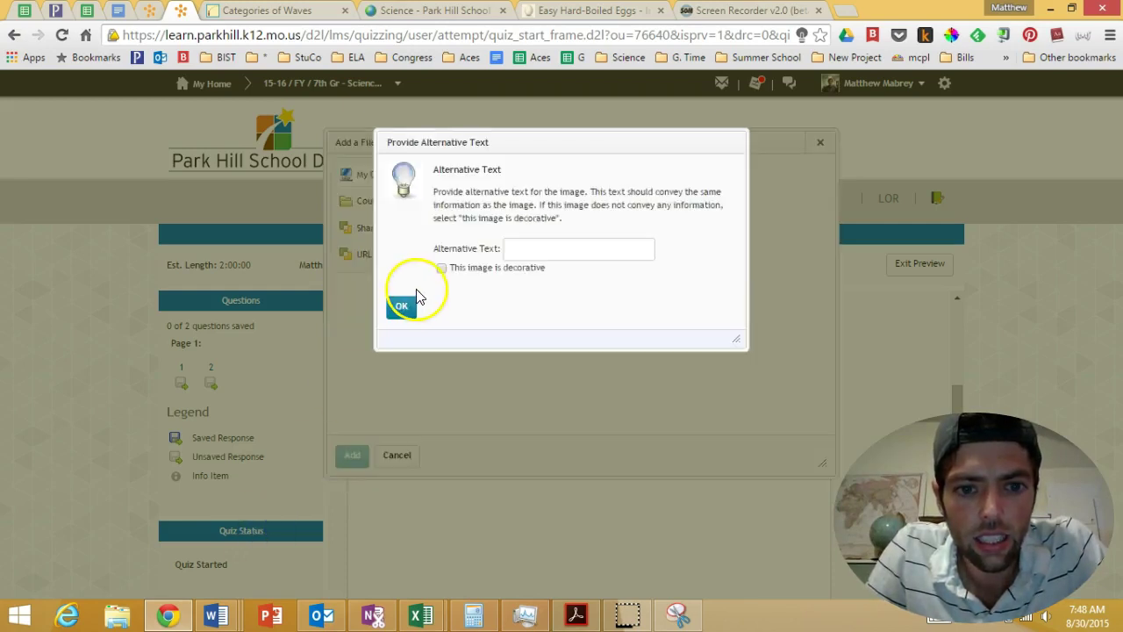
pyautogui.click(441, 268)
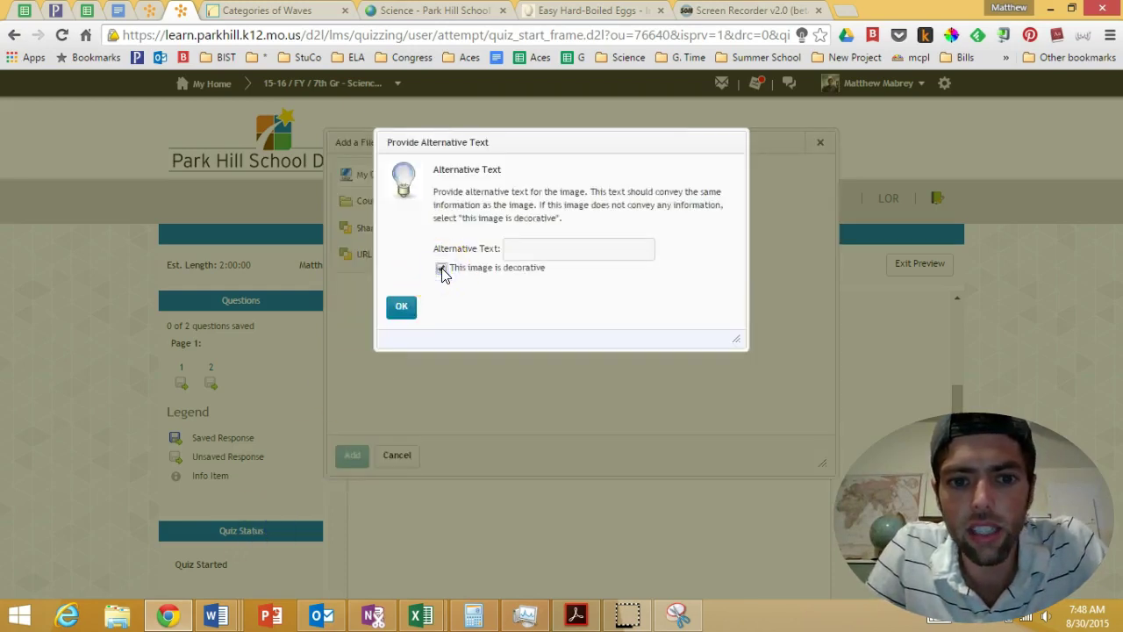
pyautogui.click(405, 309)
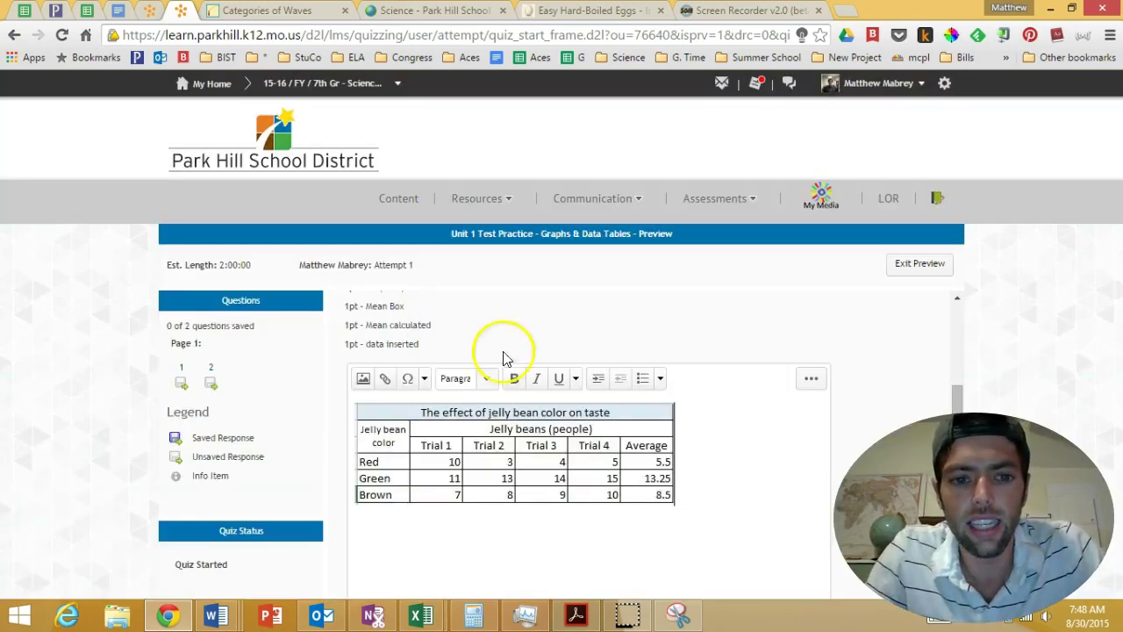
pyautogui.scroll(-3, 641, 434)
pyautogui.scroll(-3, 645, 442)
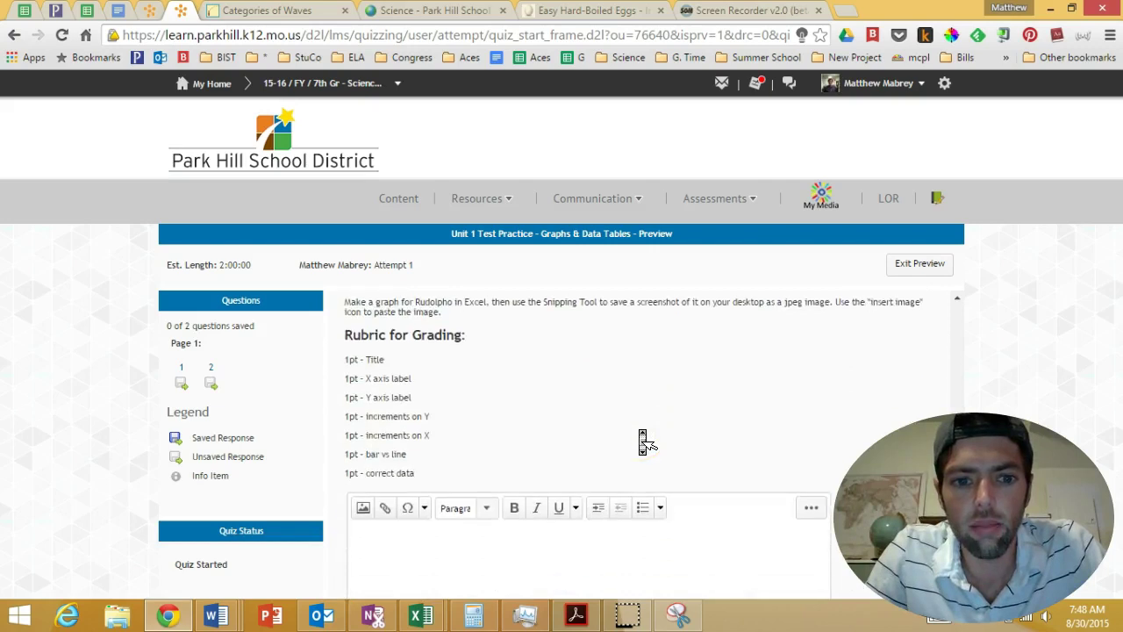
pyautogui.scroll(1, 645, 441)
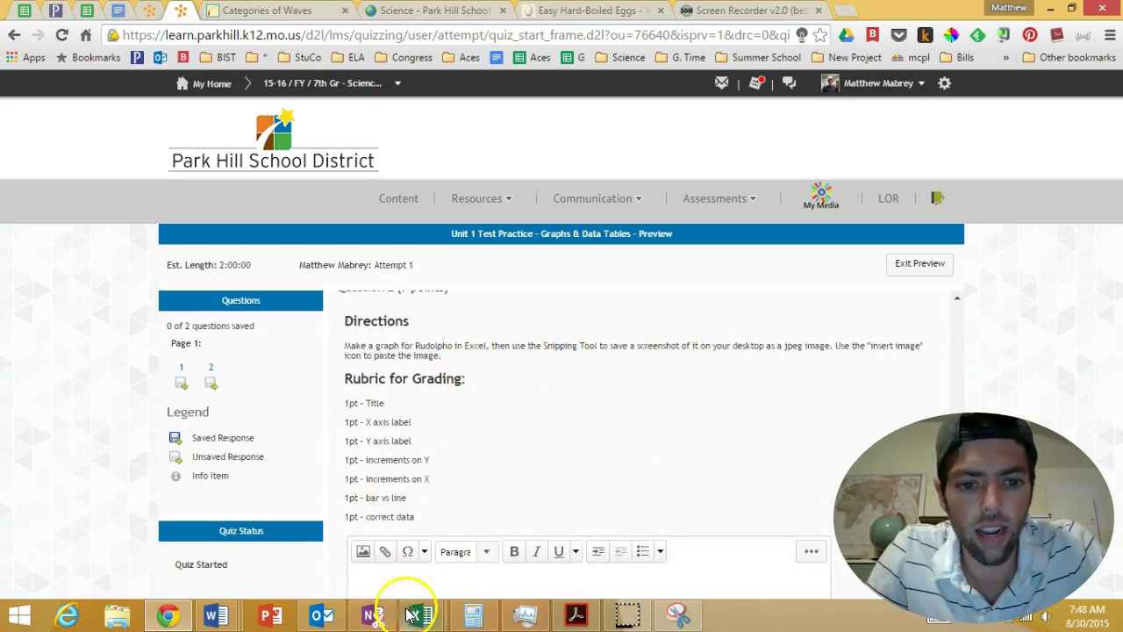
# - Bring the Book1 workbook forward and snip the jelly bean bar chart
pyautogui.moveTo(421, 614)
pyautogui.click(441, 582)
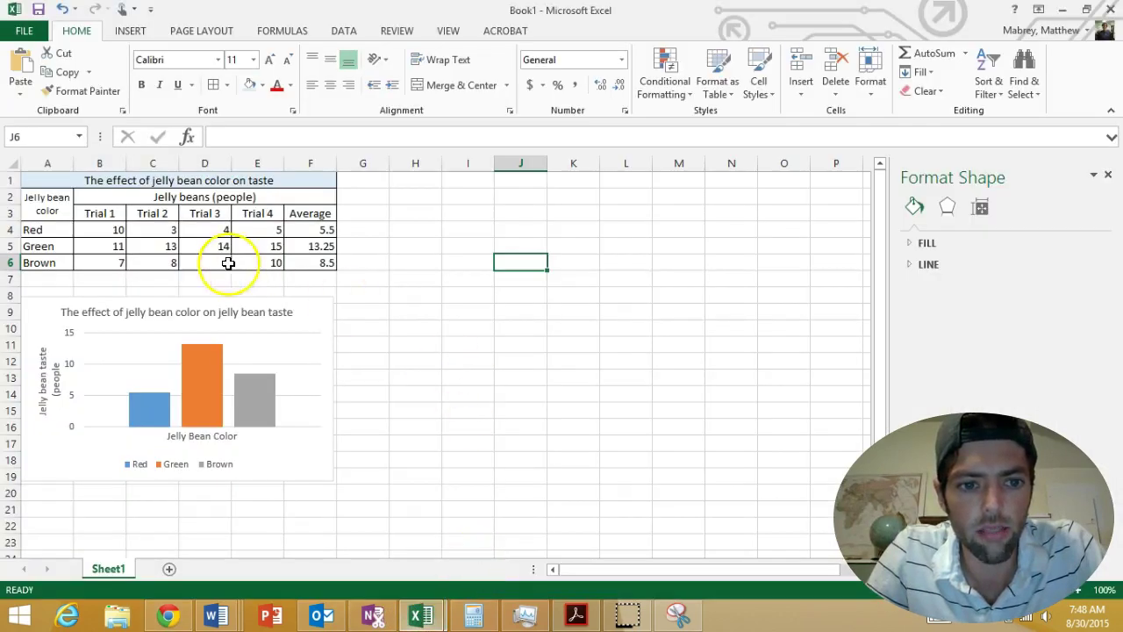
pyautogui.click(88, 313)
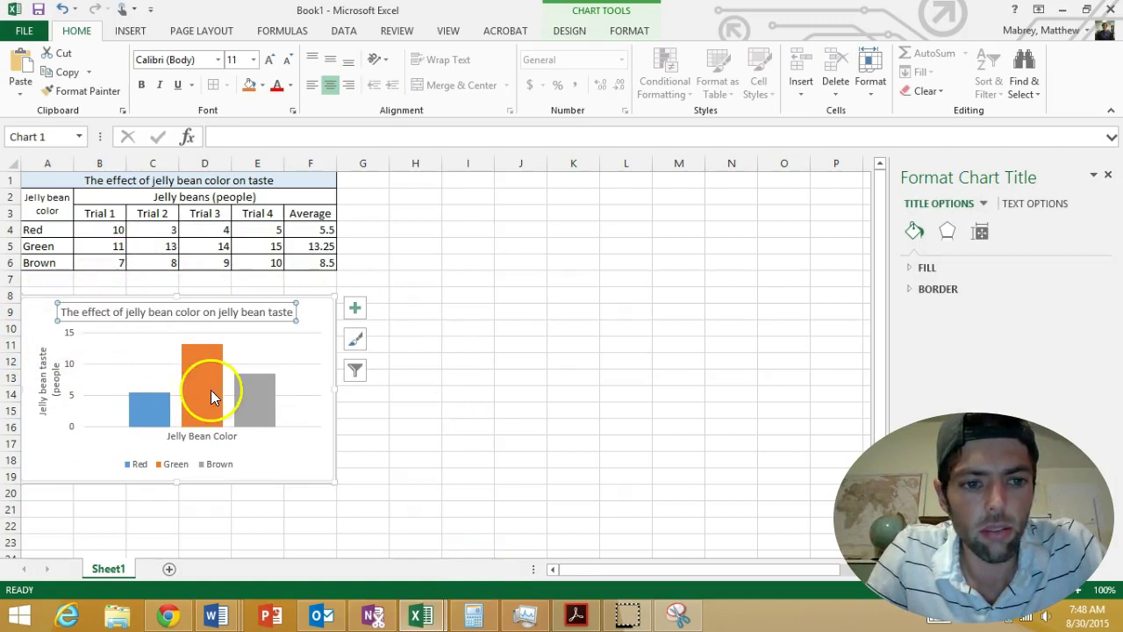
pyautogui.moveTo(258, 403)
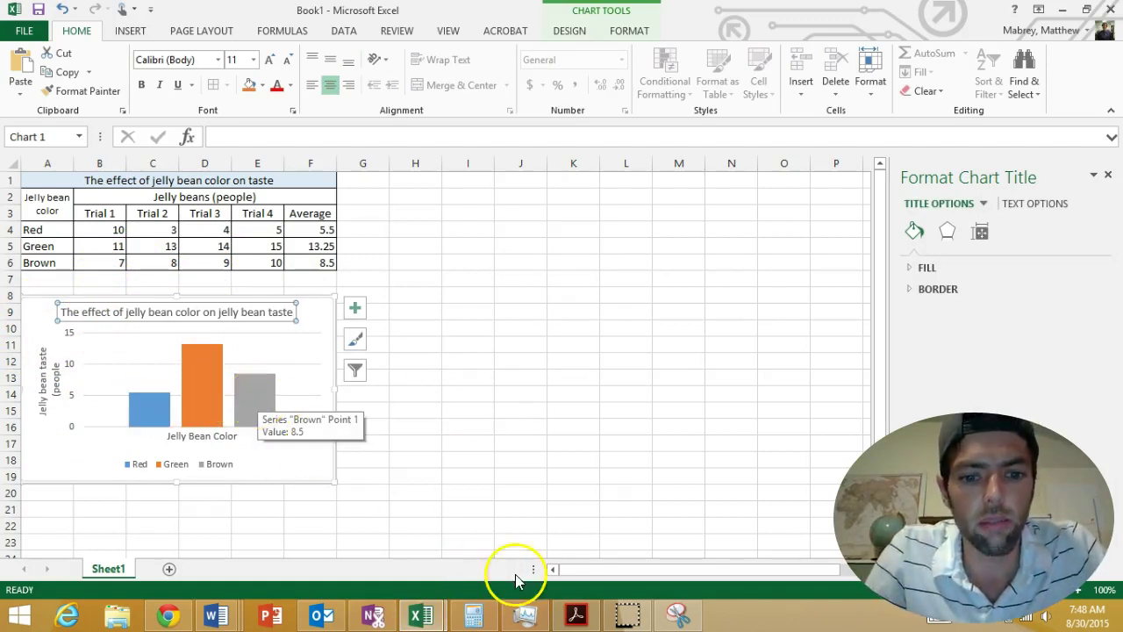
pyautogui.click(675, 614)
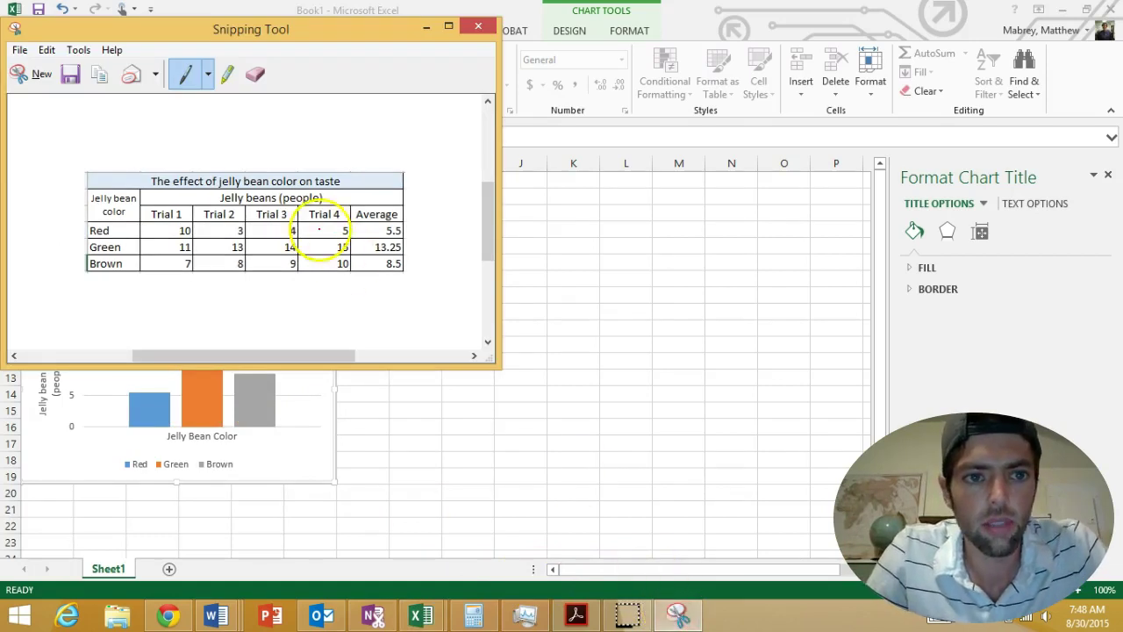
pyautogui.click(28, 75)
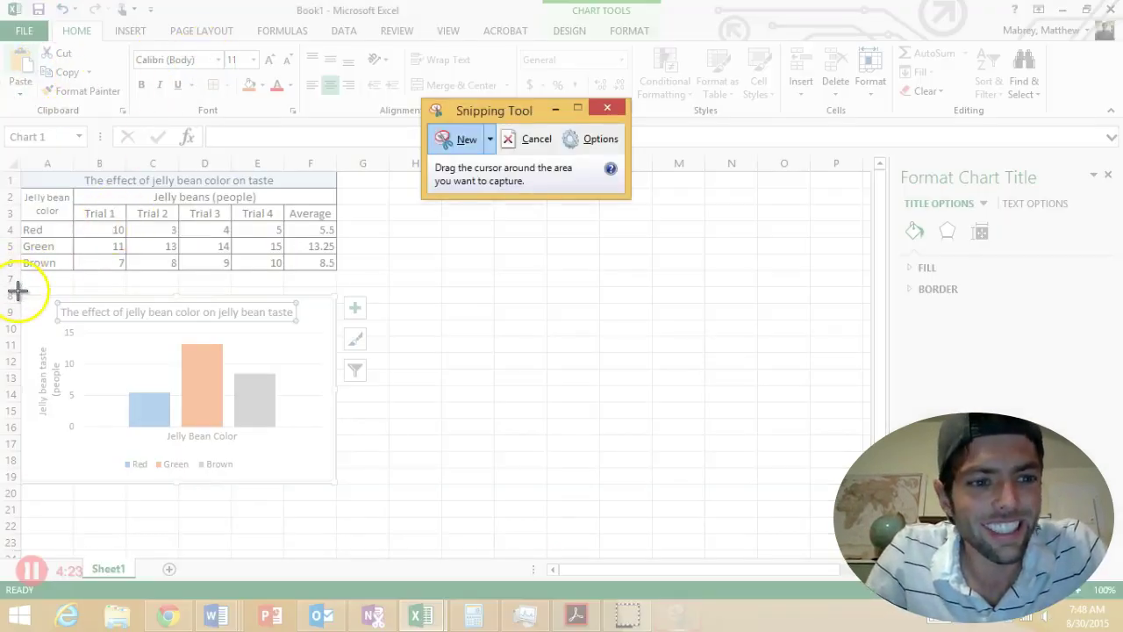
pyautogui.moveTo(20, 292); pyautogui.dragTo(334, 481)
# - Save the chart snip to the Desktop as JPEG 'Capture - Test Pract Graph'
pyautogui.rightClick(343, 322)
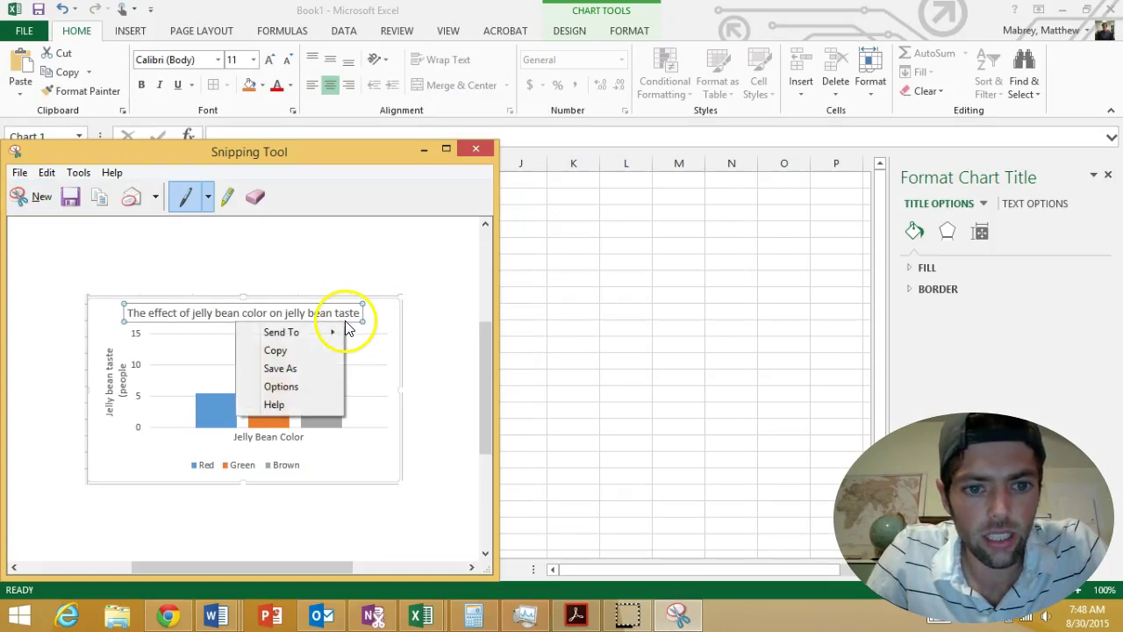
pyautogui.click(314, 369)
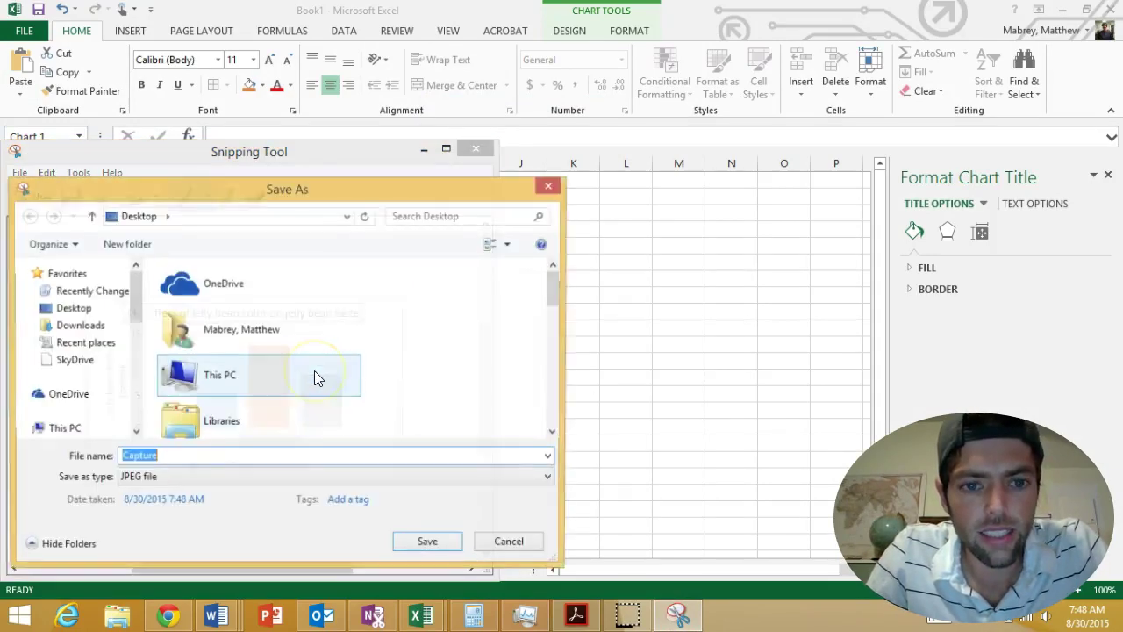
pyautogui.click(70, 309)
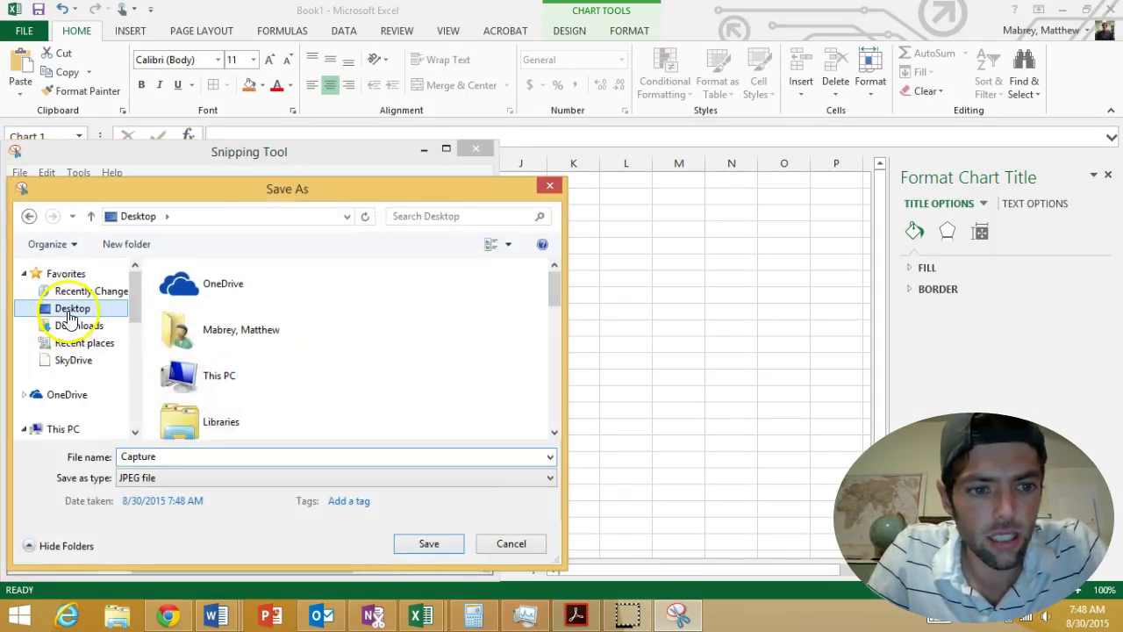
pyautogui.doubleClick(161, 460)
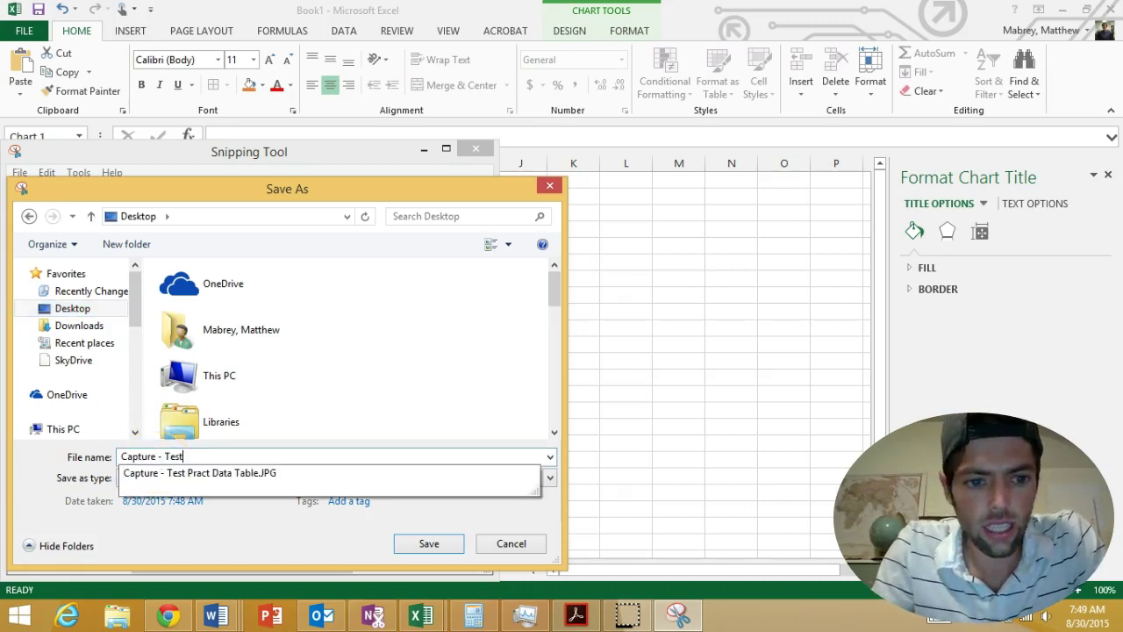
pyautogui.write('- Test Pract Graph')
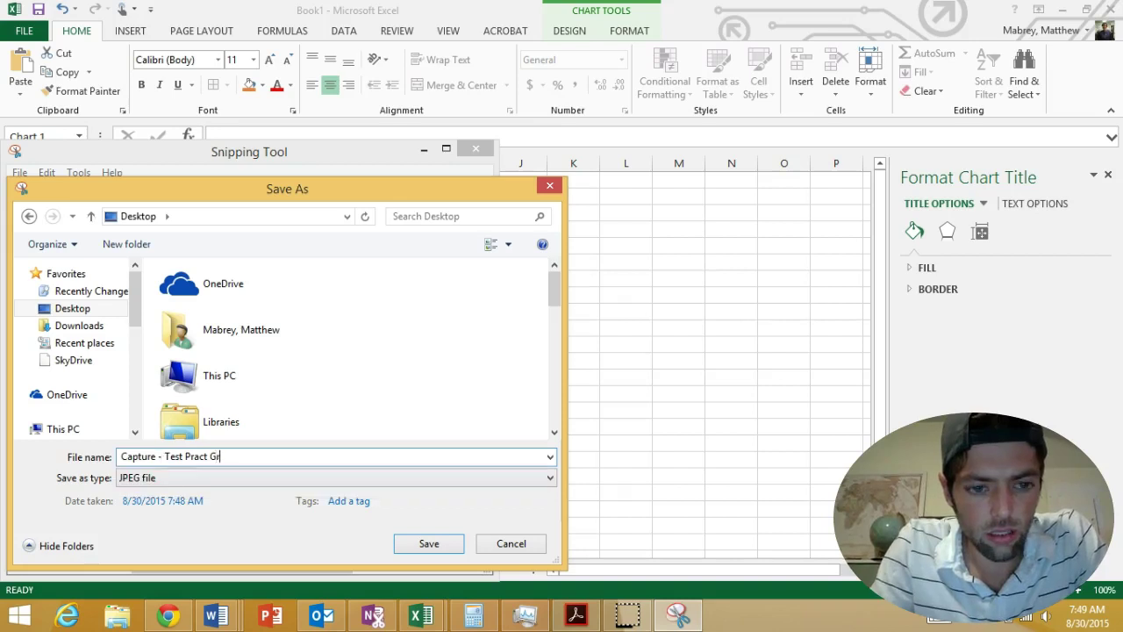
pyautogui.click(396, 548)
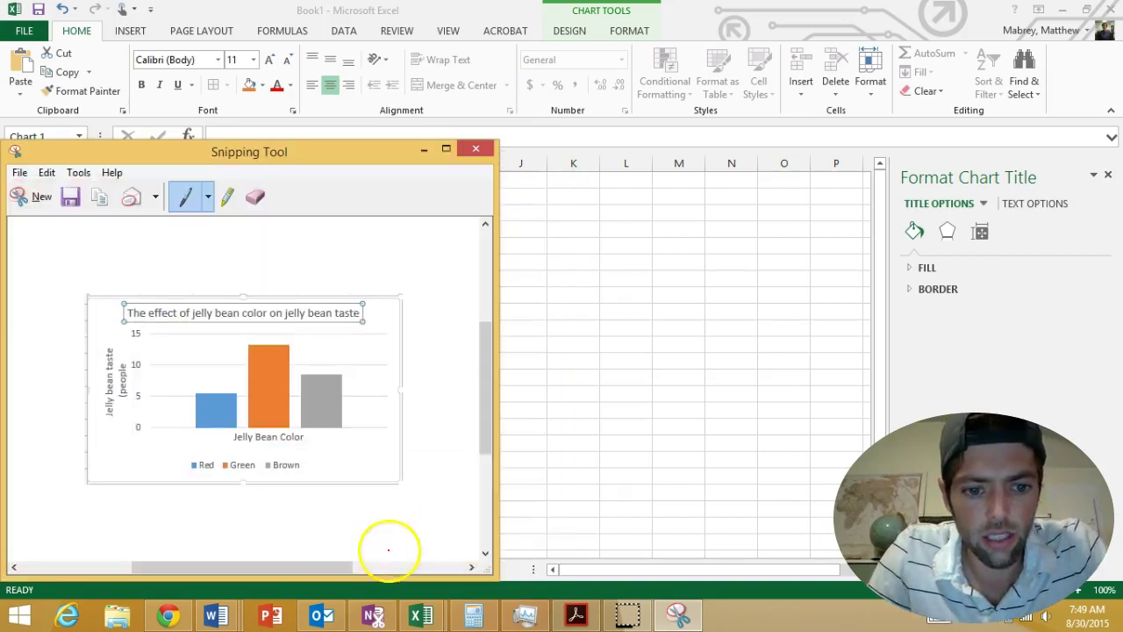
# - Upload 'Capture - Test Pract Graph' from the Desktop into Question 2's answer, marked decorative
pyautogui.click(169, 617)
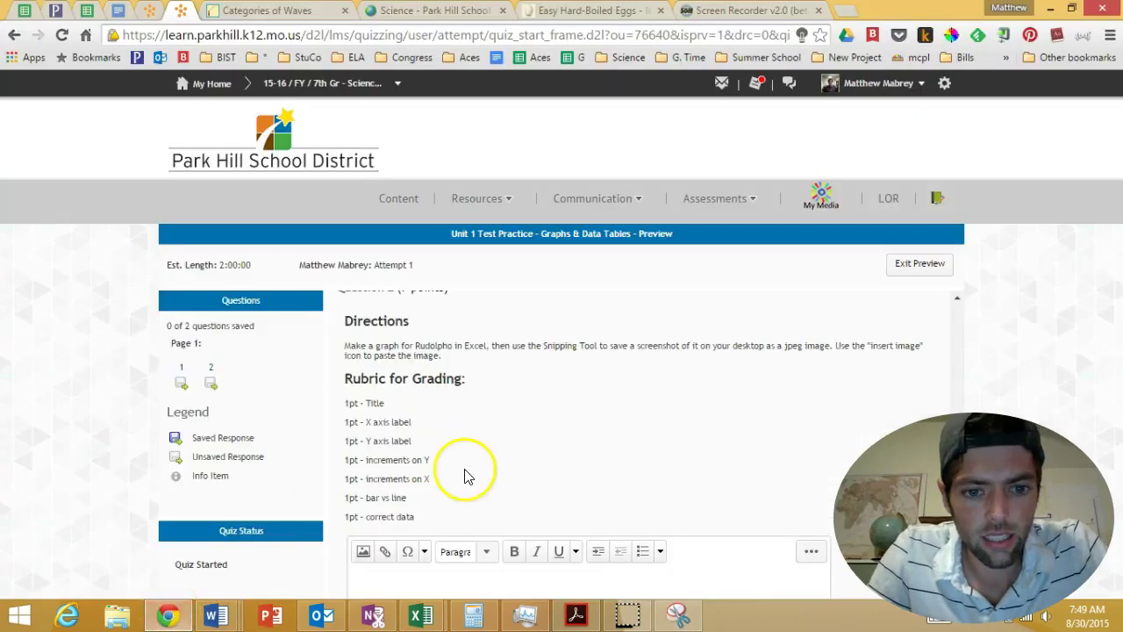
pyautogui.scroll(-1, 465, 474)
pyautogui.click(401, 472)
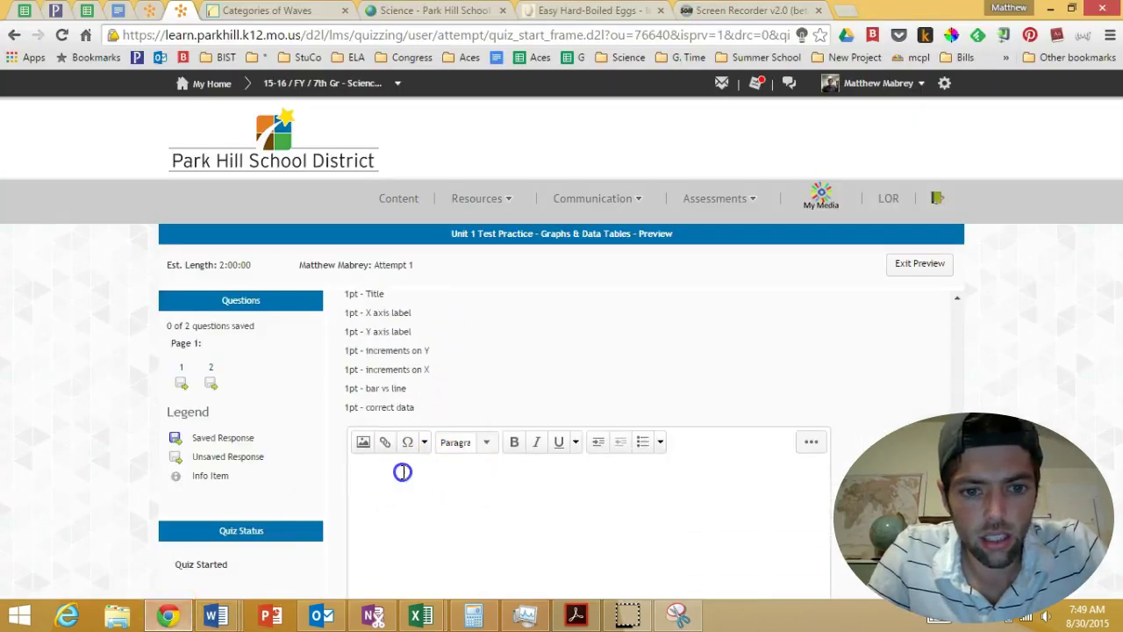
pyautogui.click(363, 441)
pyautogui.click(537, 205)
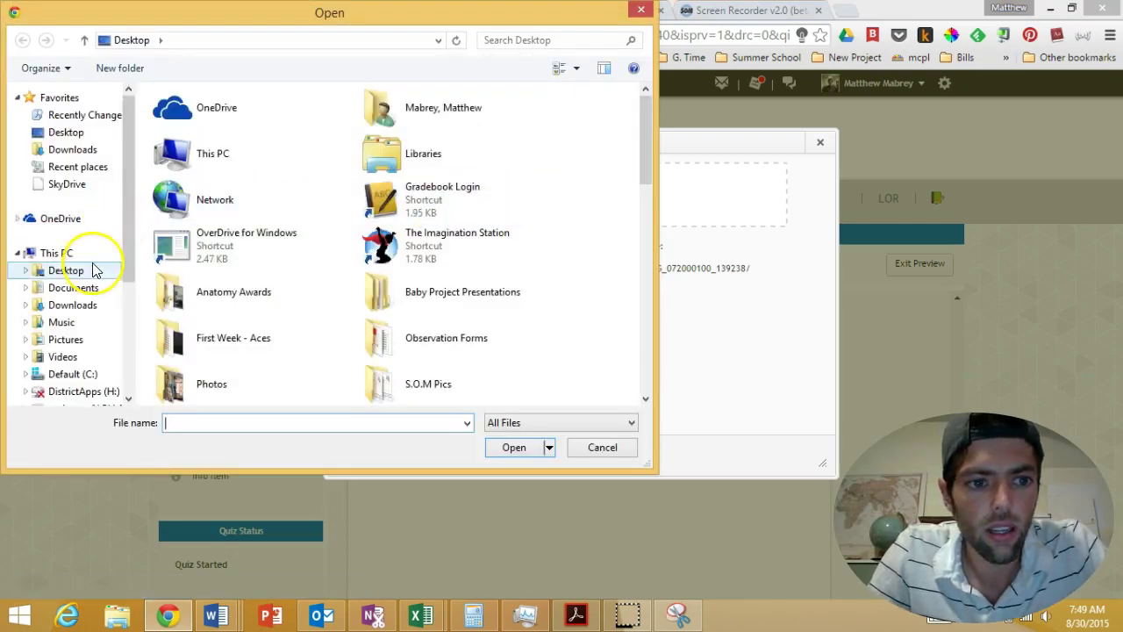
pyautogui.click(88, 270)
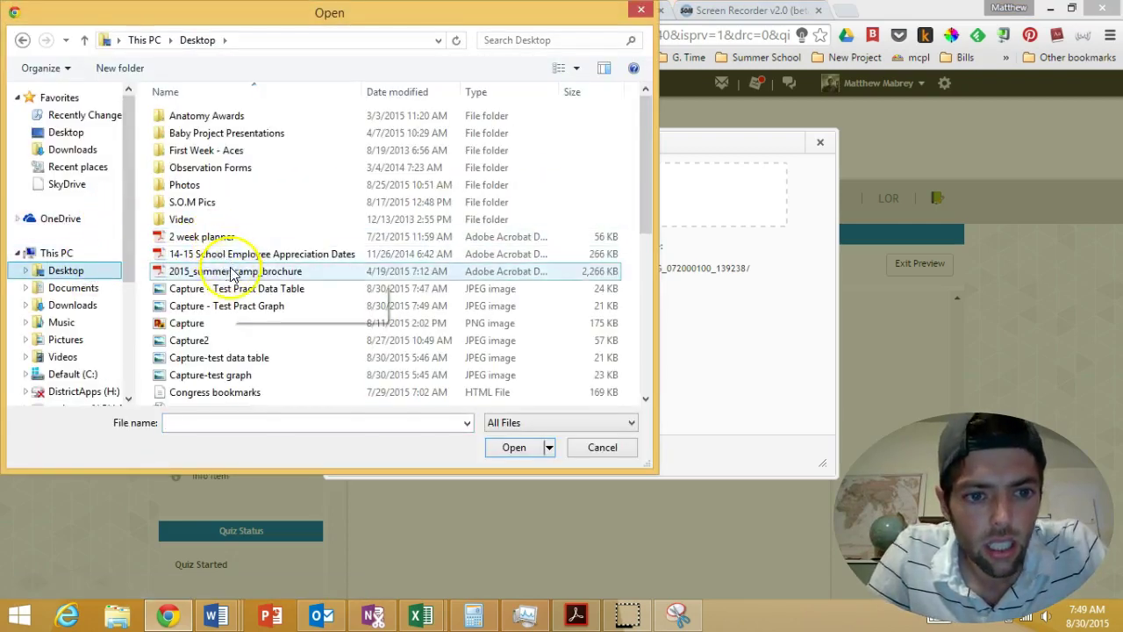
pyautogui.click(237, 306)
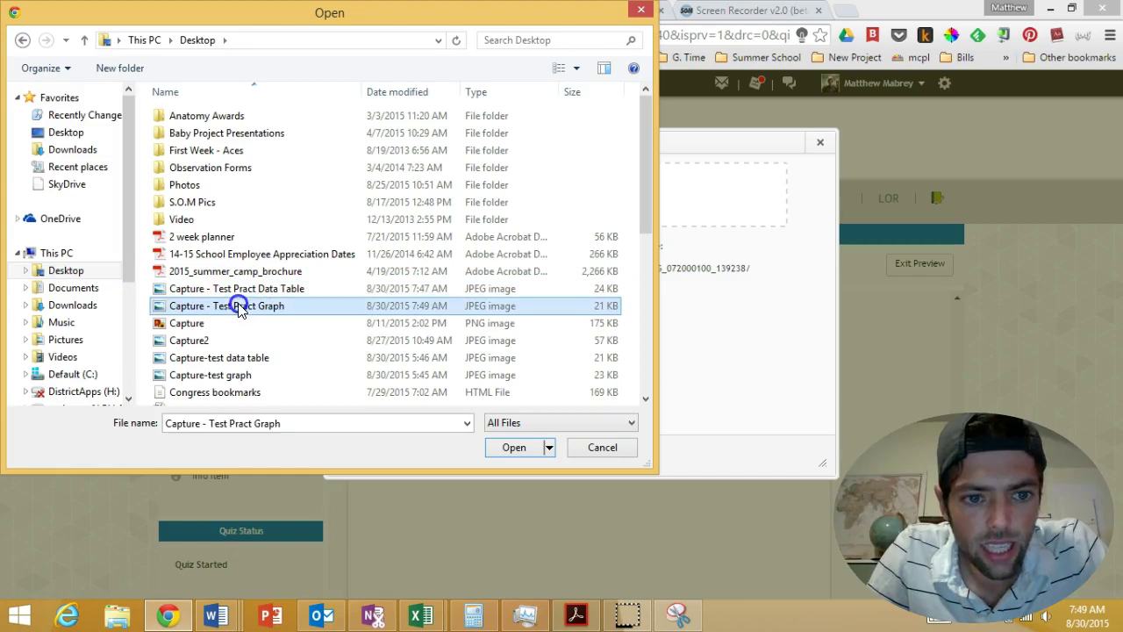
pyautogui.click(518, 447)
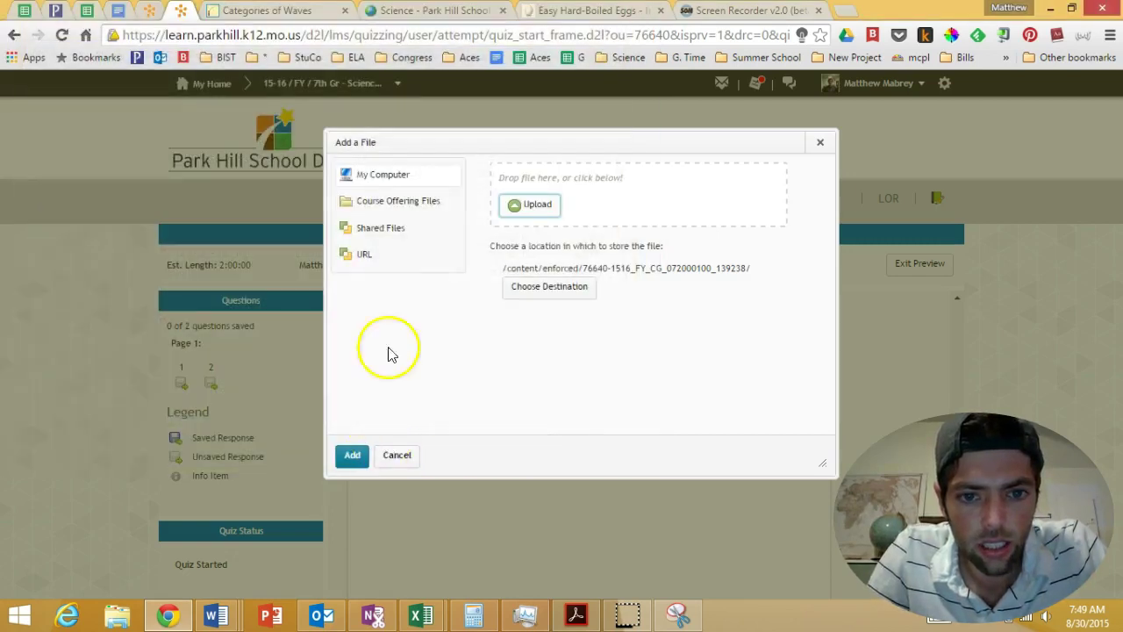
pyautogui.click(351, 454)
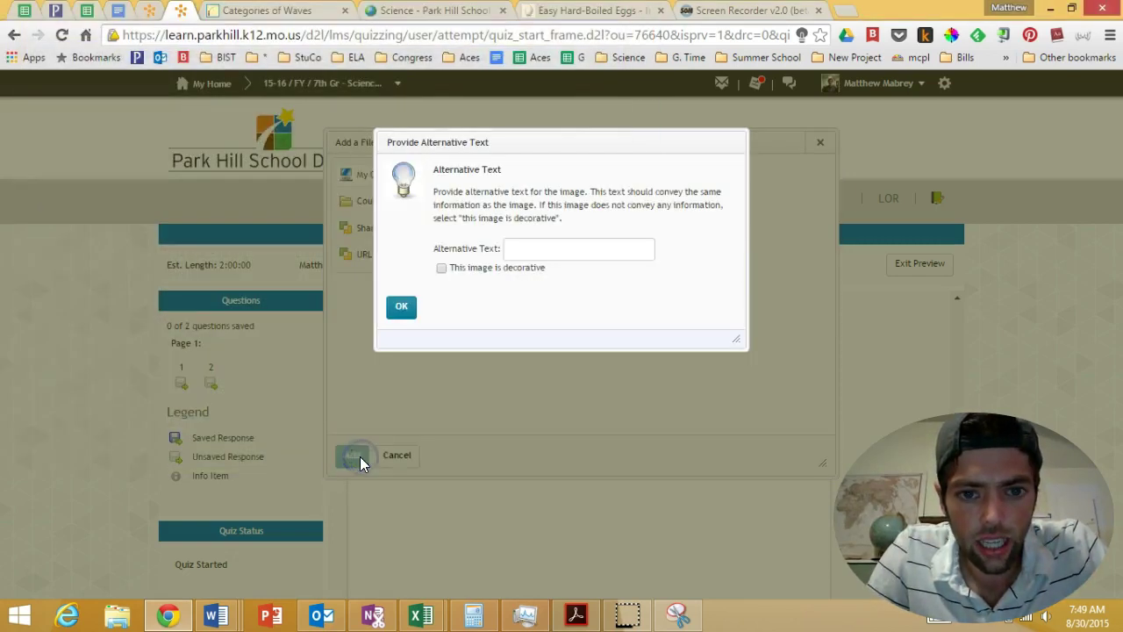
pyautogui.click(441, 268)
pyautogui.click(402, 309)
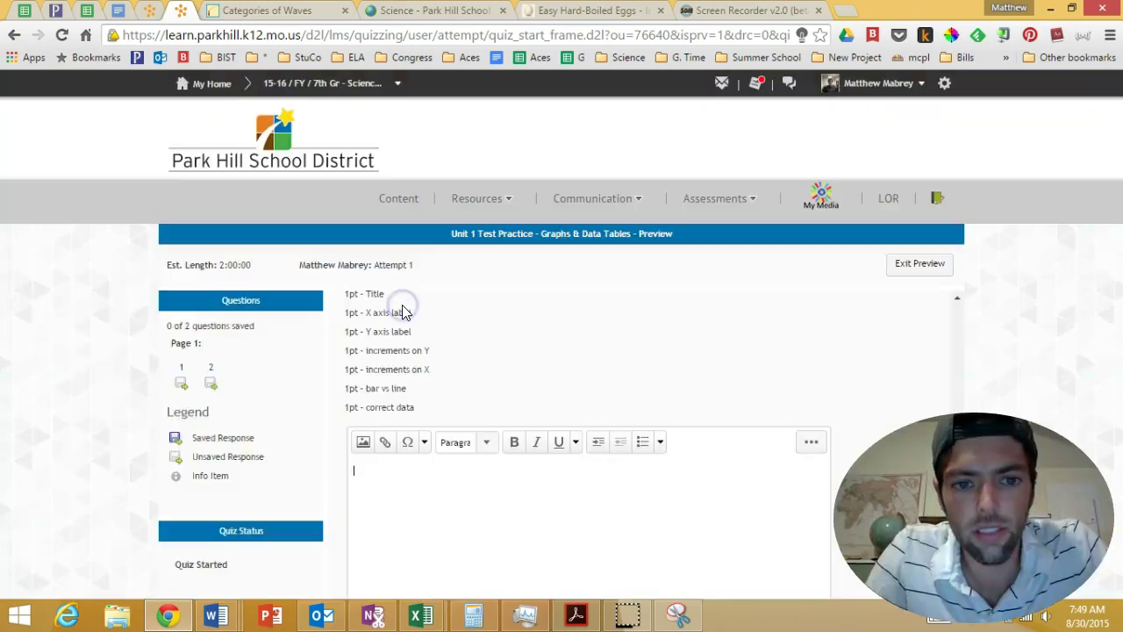
pyautogui.middleClick(577, 349)
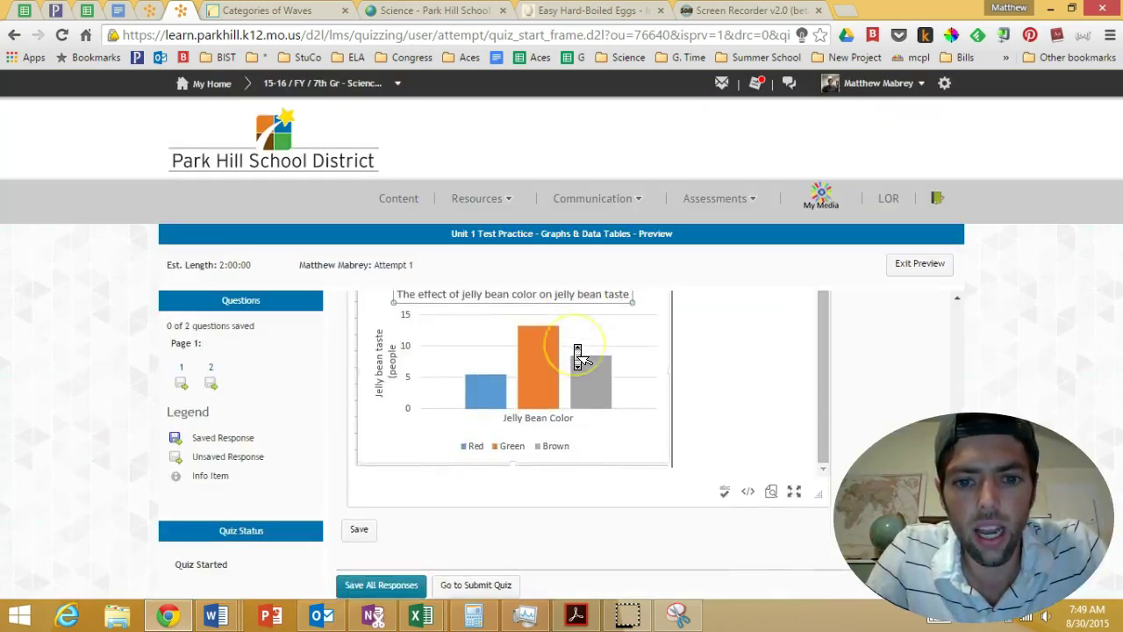
# - Scroll to the bottom and save all responses, showing 2 of 2 questions saved
pyautogui.click(575, 349)
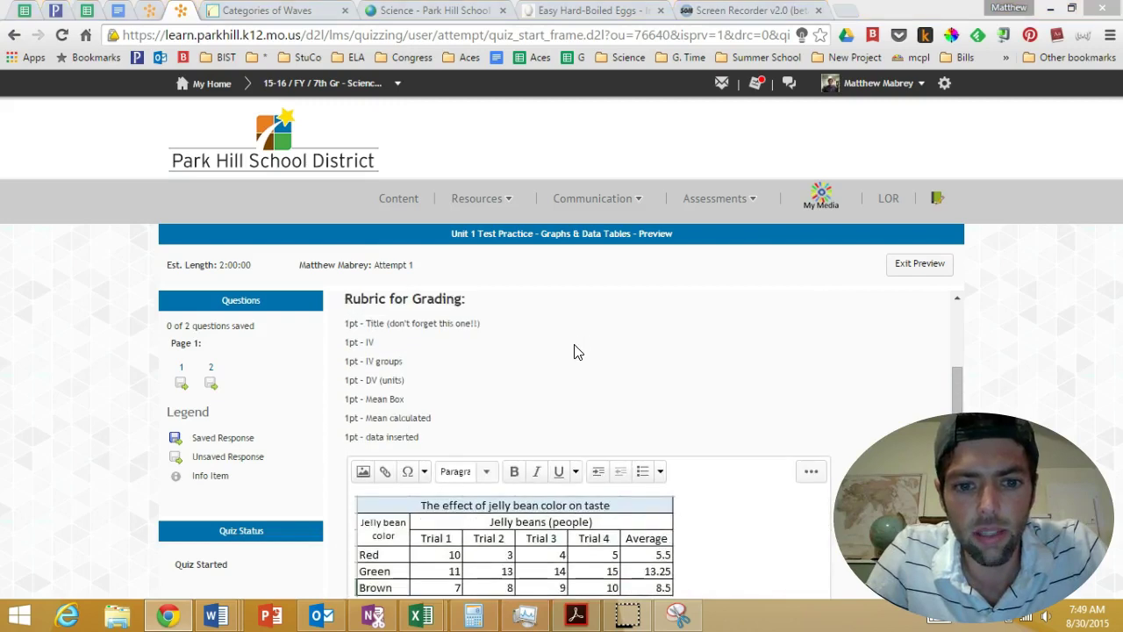
pyautogui.moveTo(959, 392); pyautogui.dragTo(957, 522)
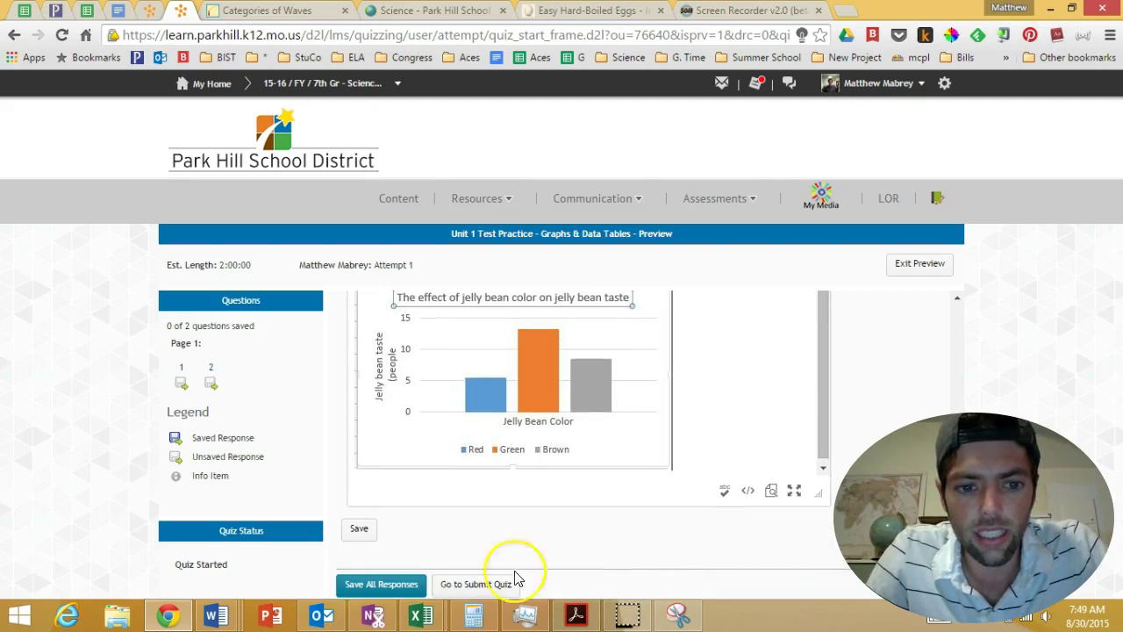
pyautogui.click(375, 587)
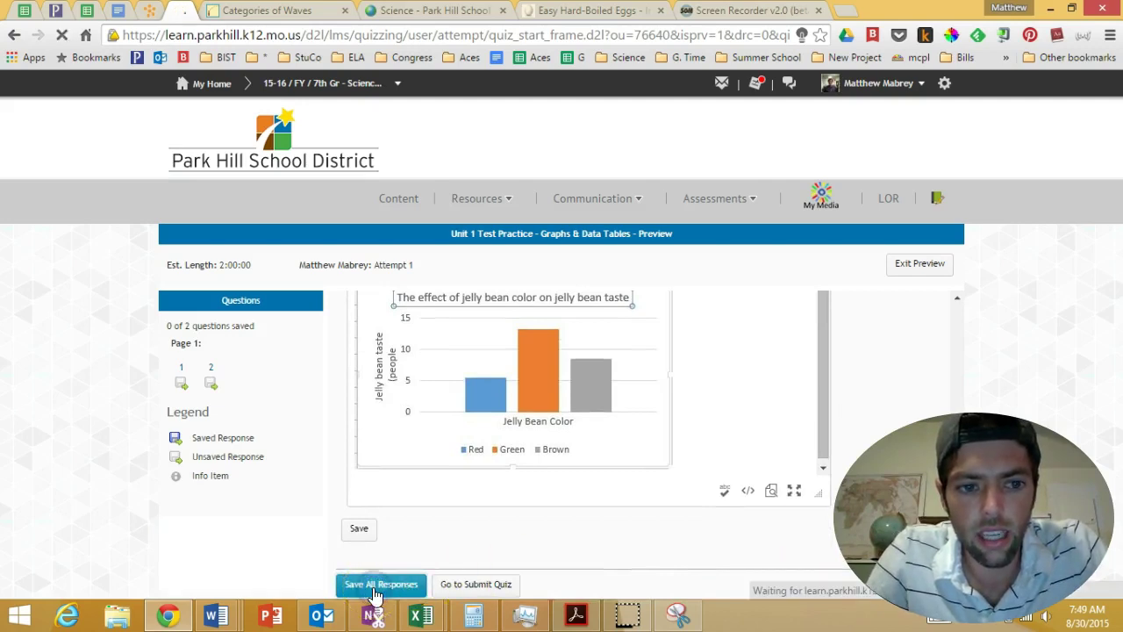
# - Go to Submit Quiz to reach the Quiz Submission Confirmation page
pyautogui.click(488, 588)
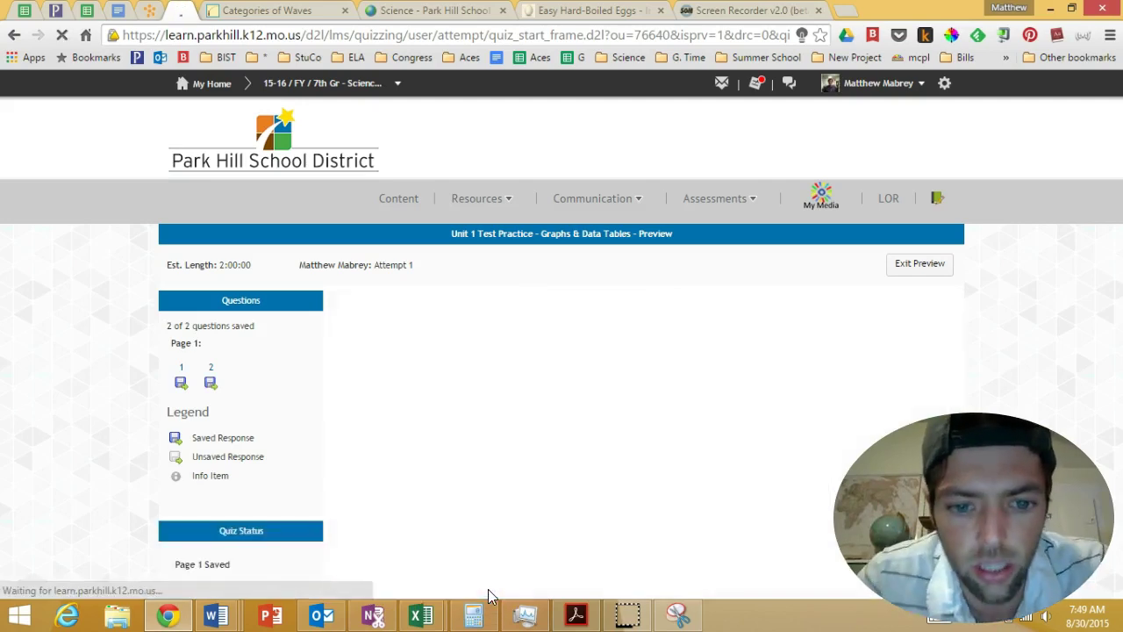
pyautogui.tripleClick(437, 505)
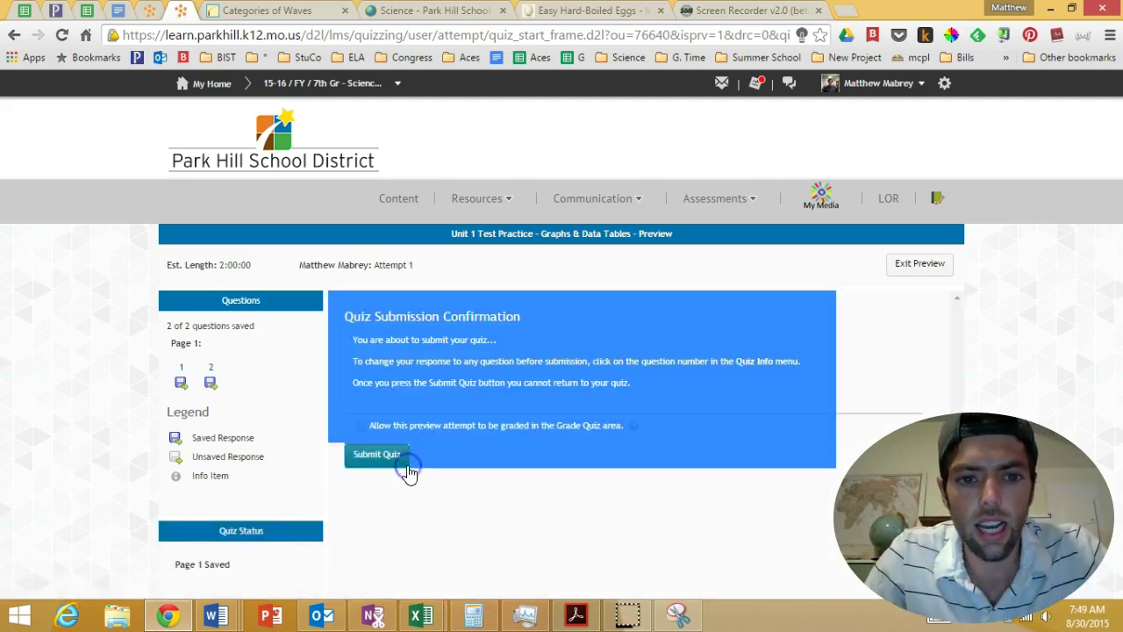
pyautogui.click(464, 506)
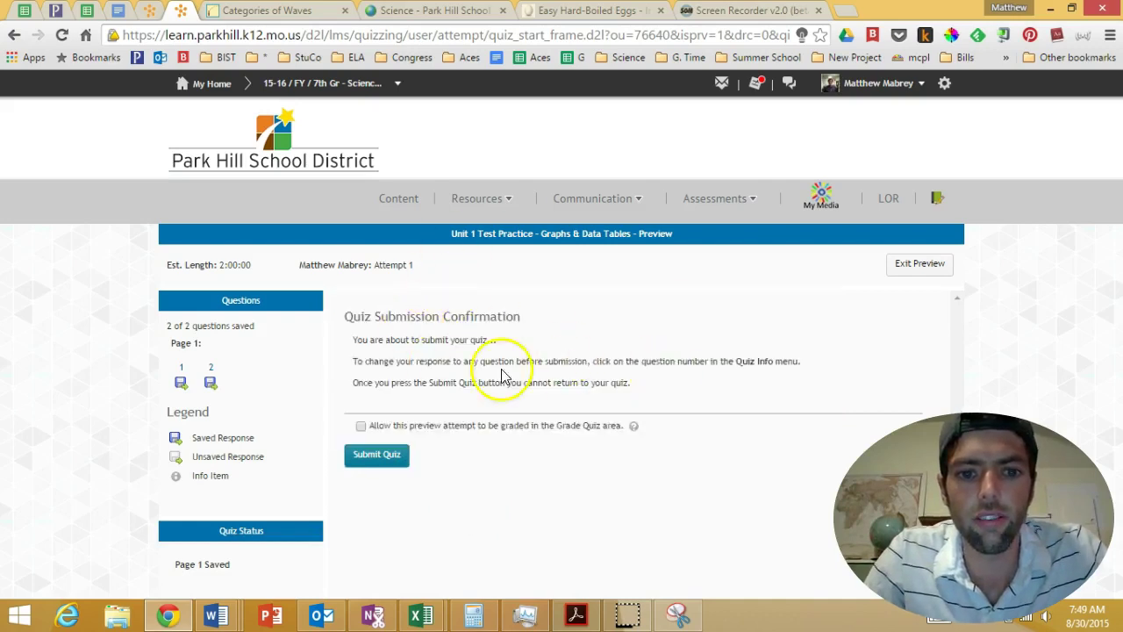